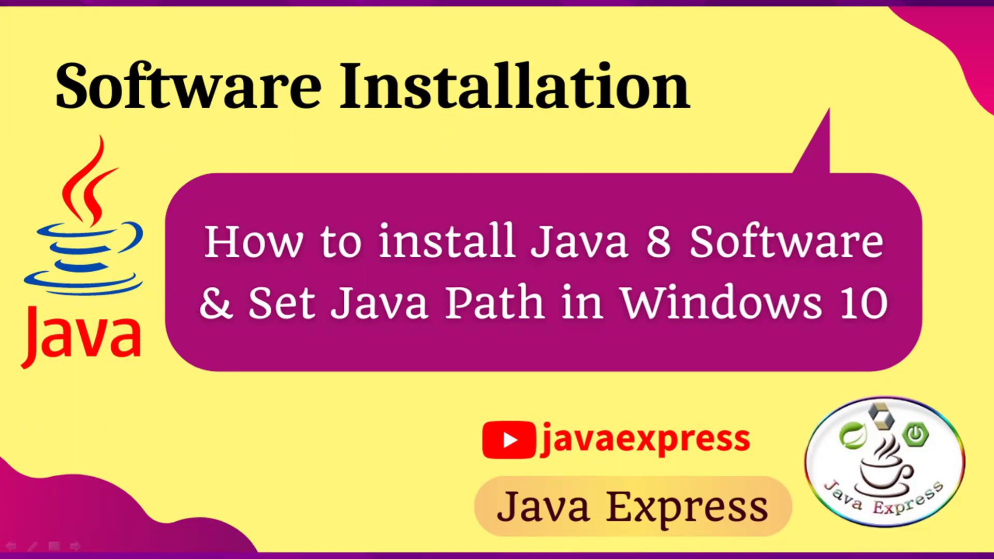
Step: With the Java installation title slide showing, bring up the Windows search box
key(super+c)
key(super+s)
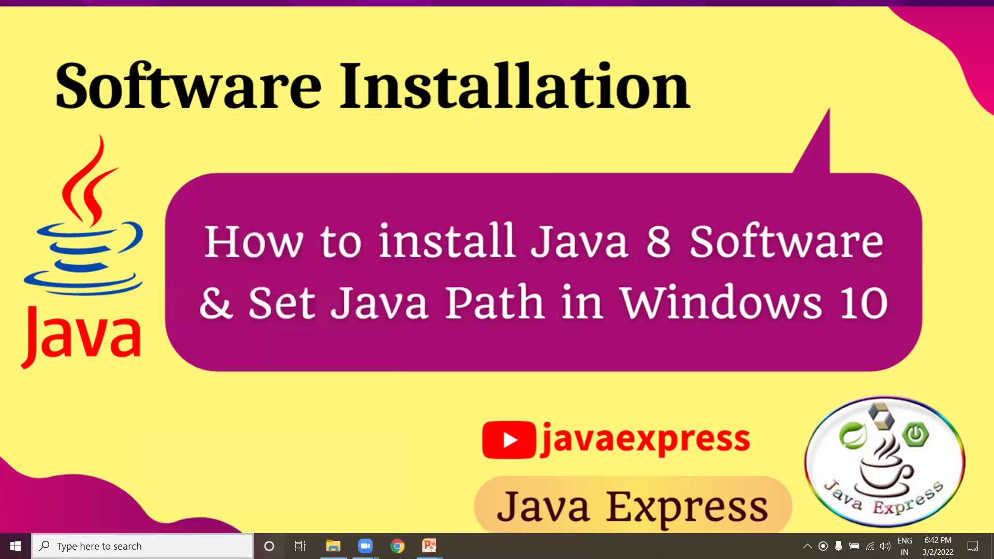
Step: Run java --version in Command Prompt and confirm 'java' is not recognized as a command
text(comm)
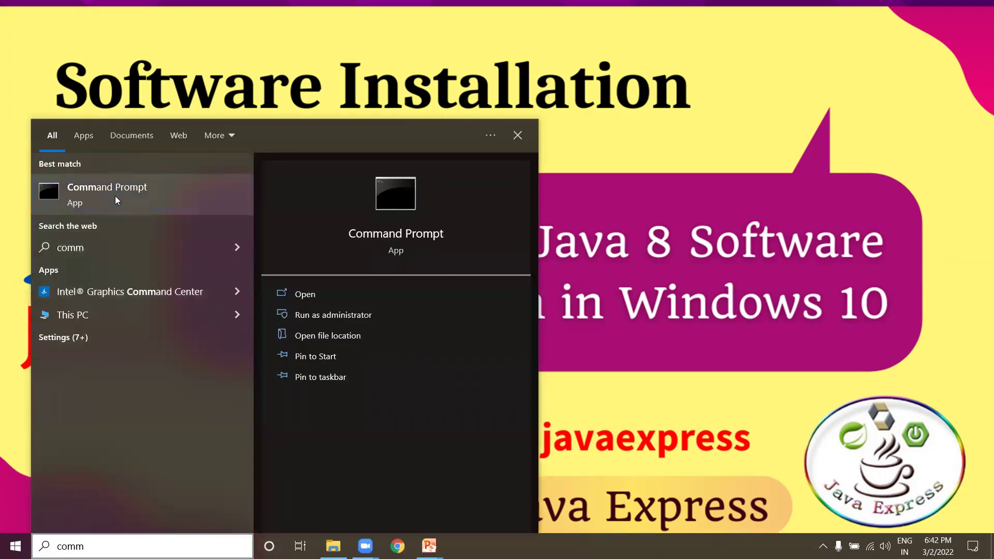
click(114, 196)
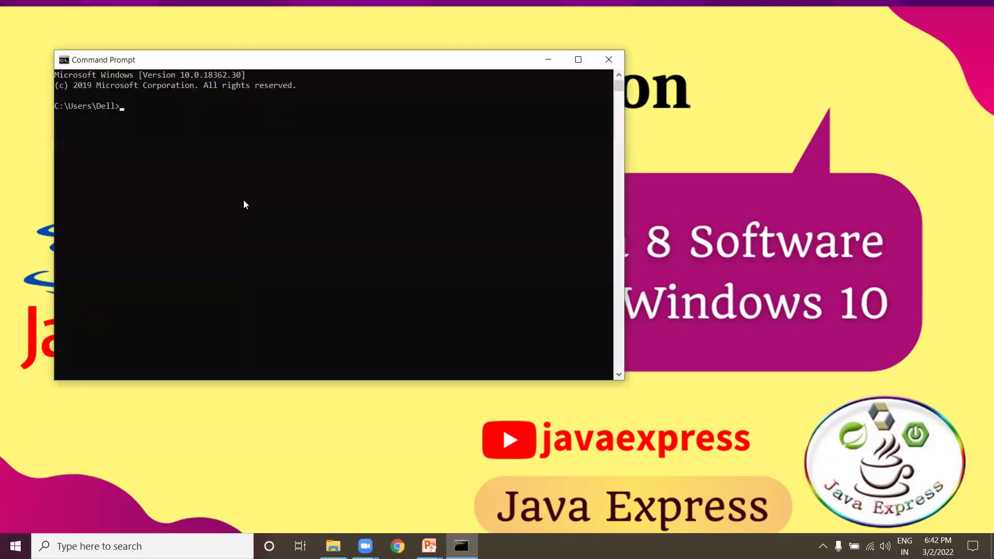
text(java --version)
key(Return)
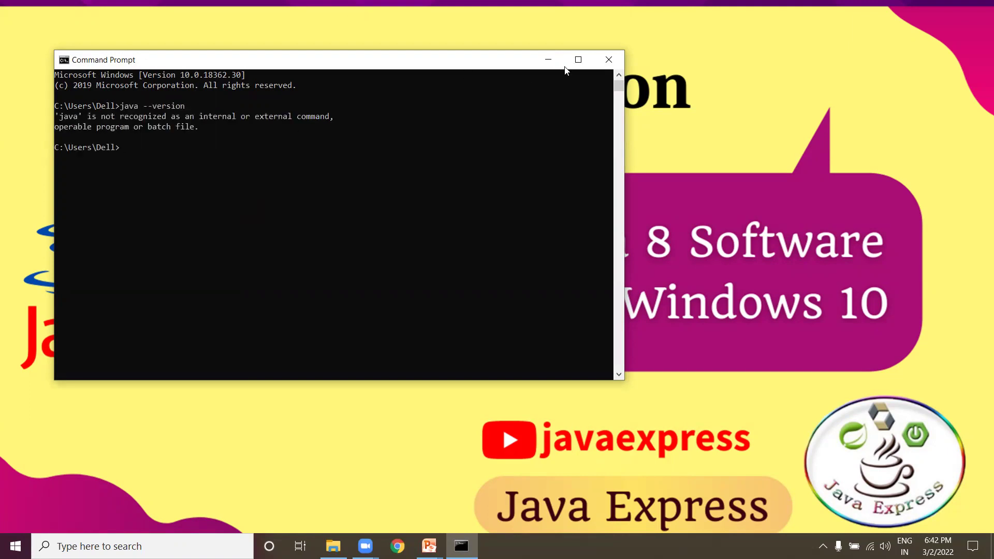
click(578, 59)
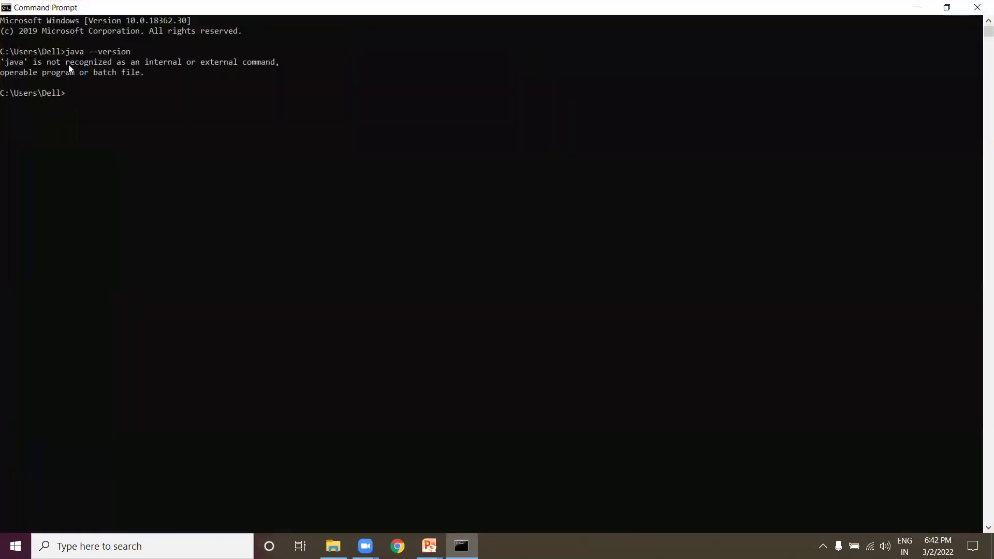
drag(63, 63, 95, 60)
drag(159, 62, 264, 63)
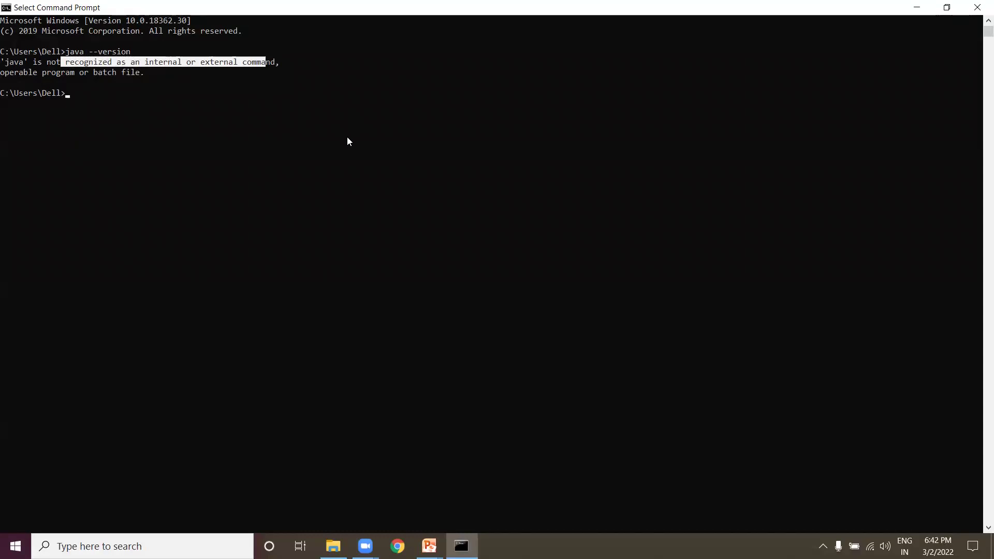
Step: Close Command Prompt, search 'jdk 8 download' in Chrome and open Oracle's Java SE 8 Archive Downloads page
click(978, 9)
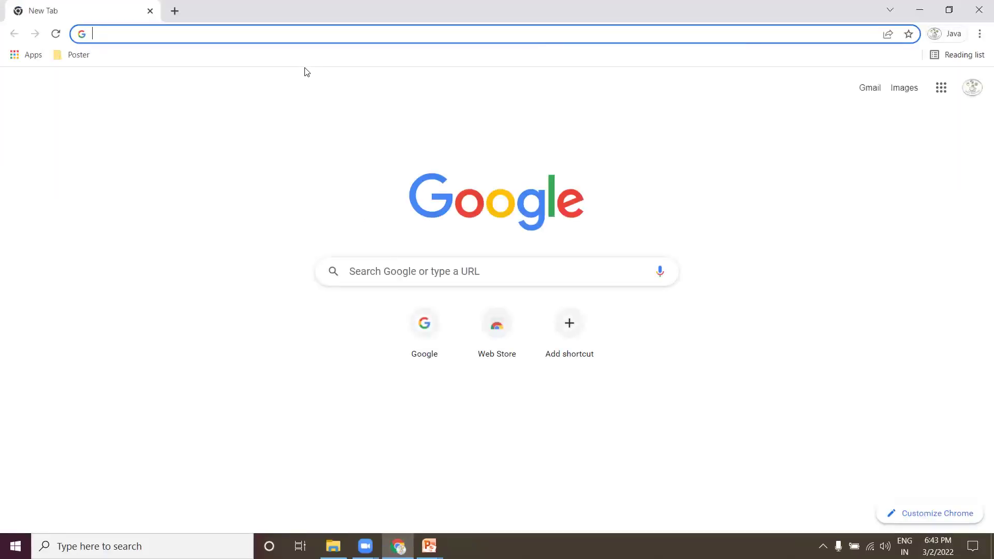
text(jdk 8 d)
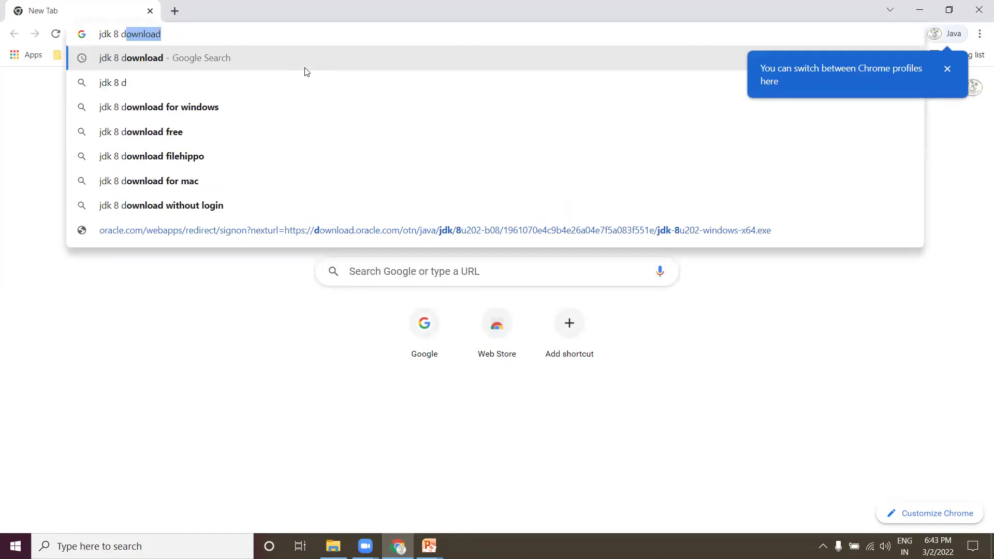
key(Return)
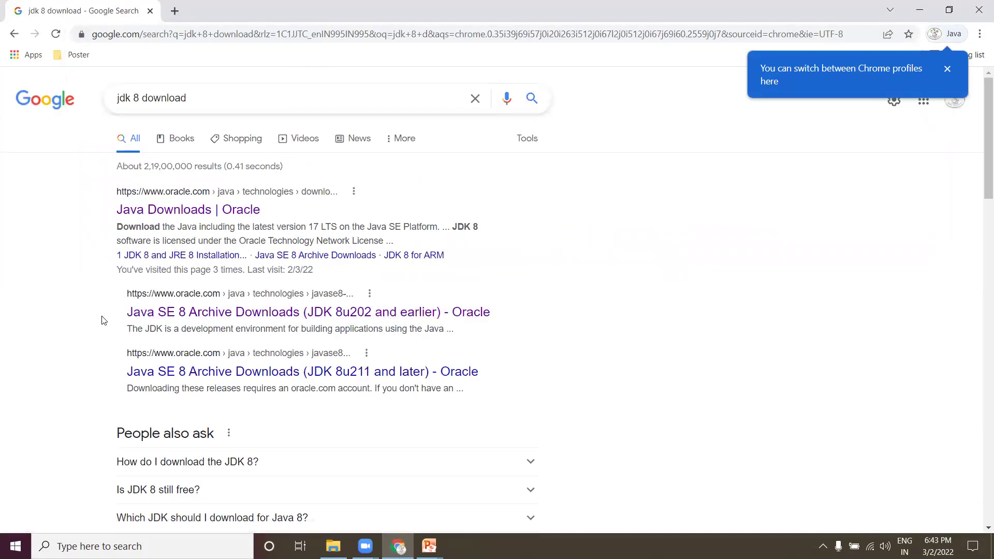
drag(106, 315, 190, 314)
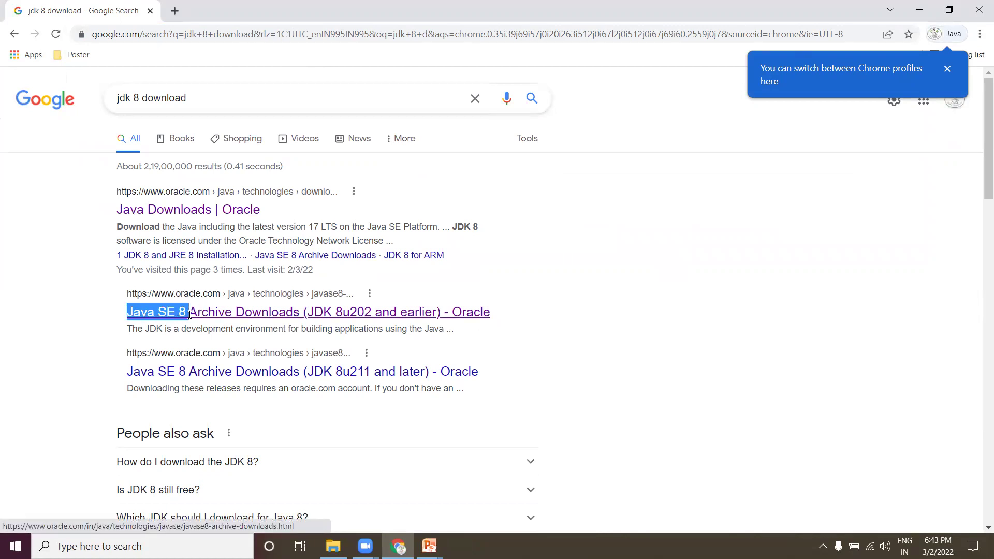
click(238, 314)
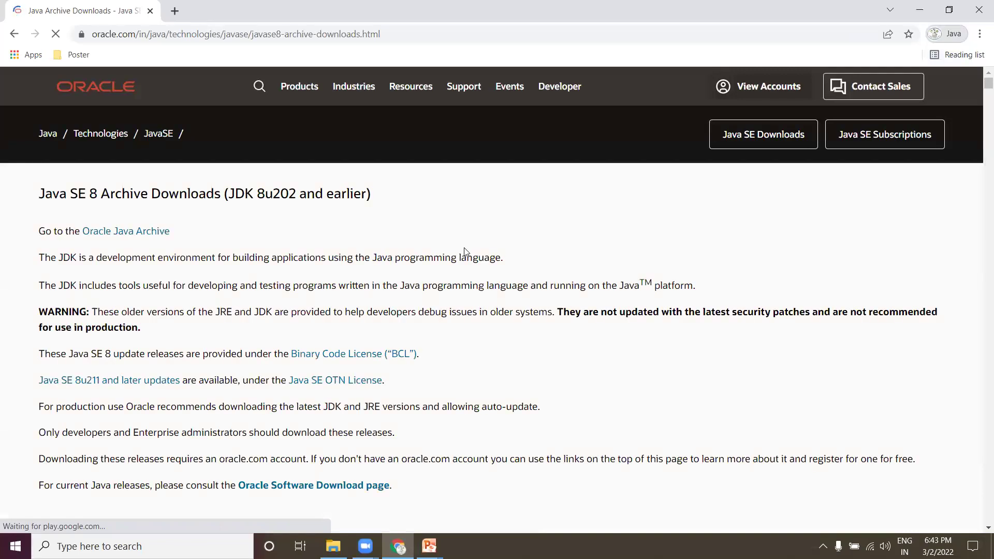
Step: Accept the license and download jdk-8u202-windows-x64.exe from the JDK 8u202 table
scroll(464, 252, down, 8)
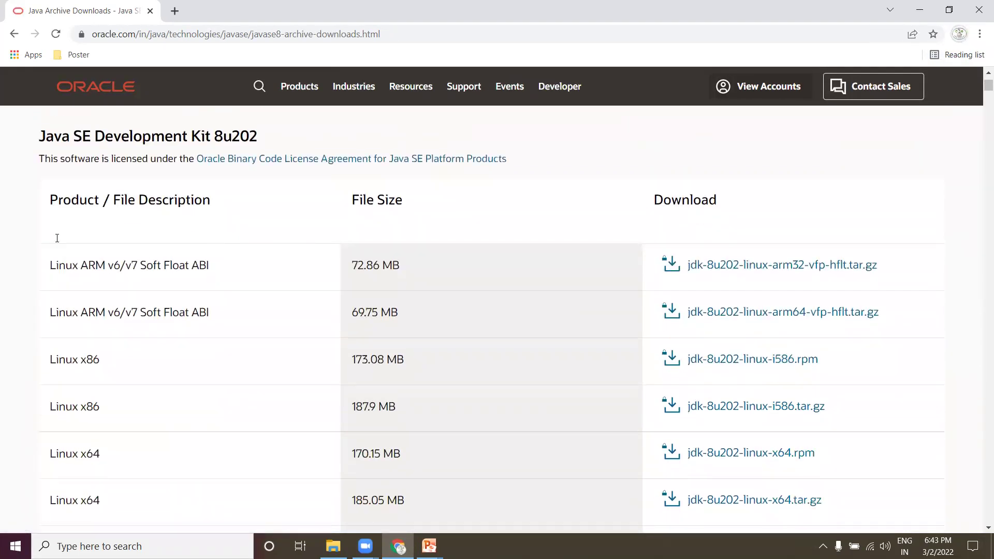
scroll(57, 238, down, 2)
drag(51, 183, 182, 255)
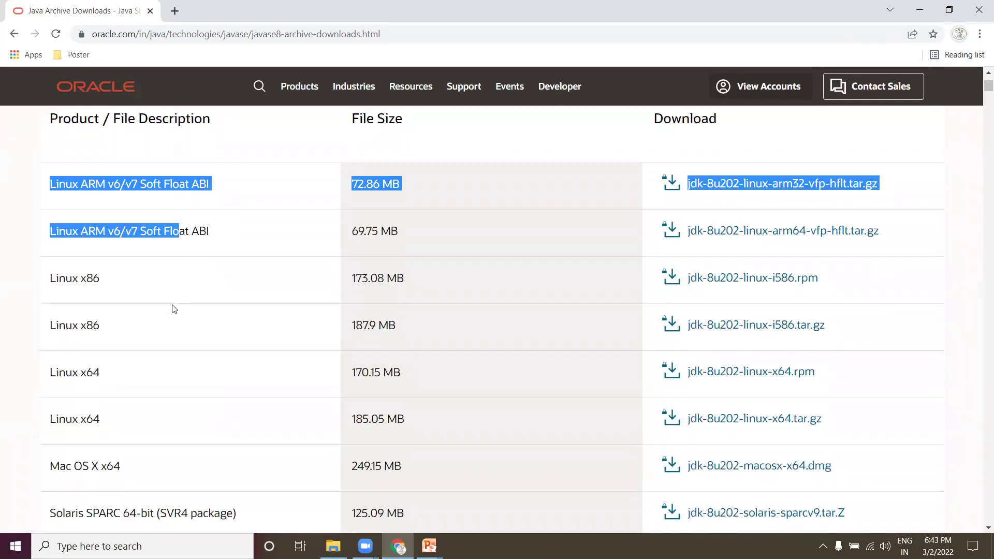
scroll(73, 324, down, 3)
triple_click(100, 293)
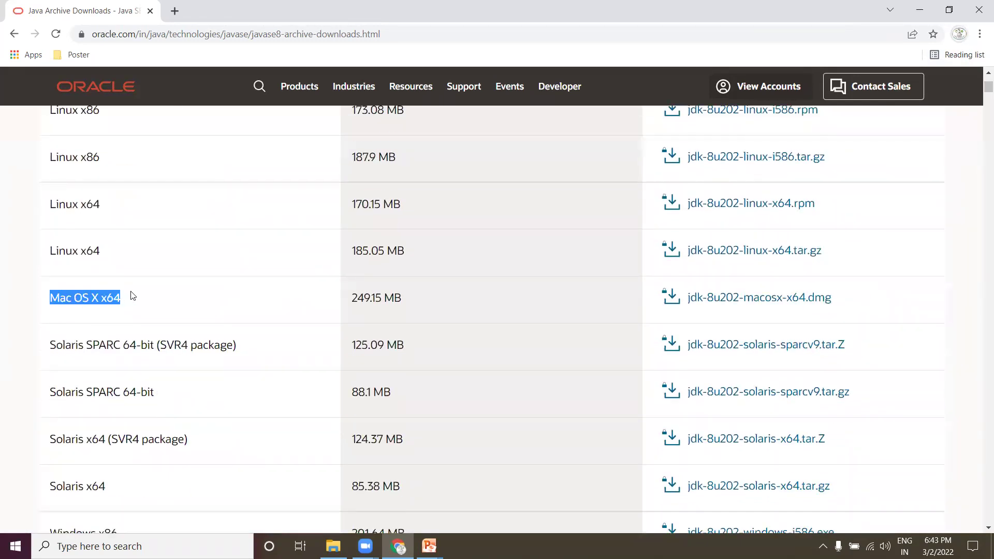
scroll(133, 293, down, 5)
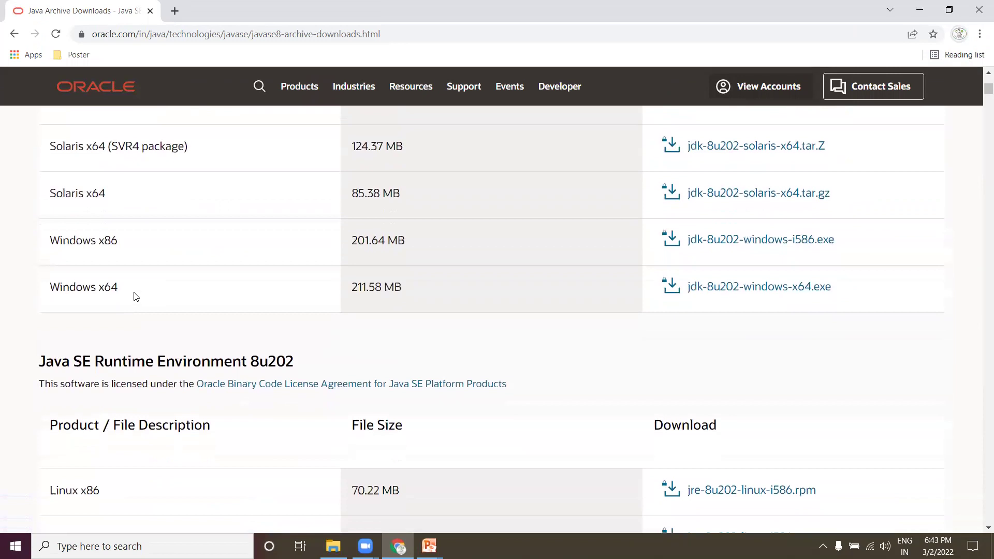
drag(133, 294, 49, 289)
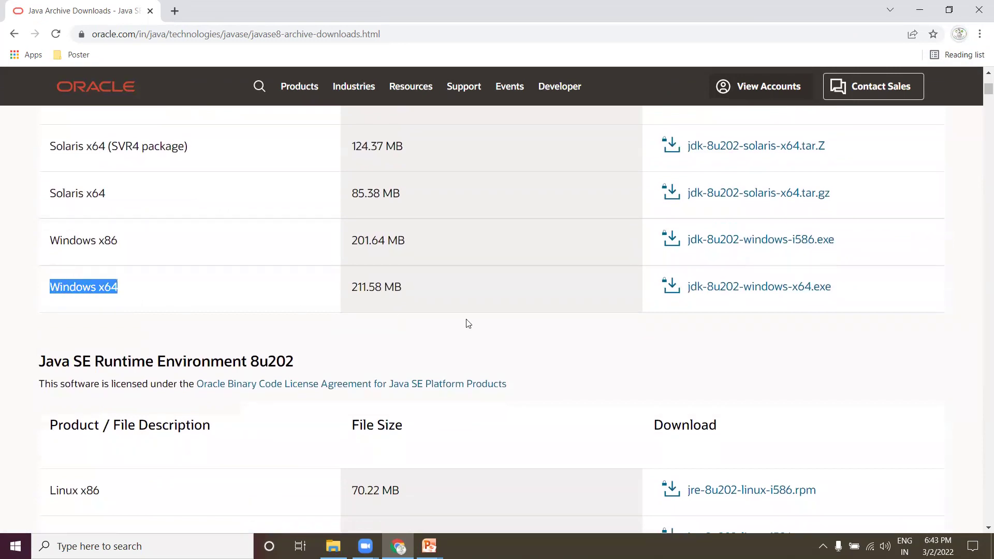
click(709, 289)
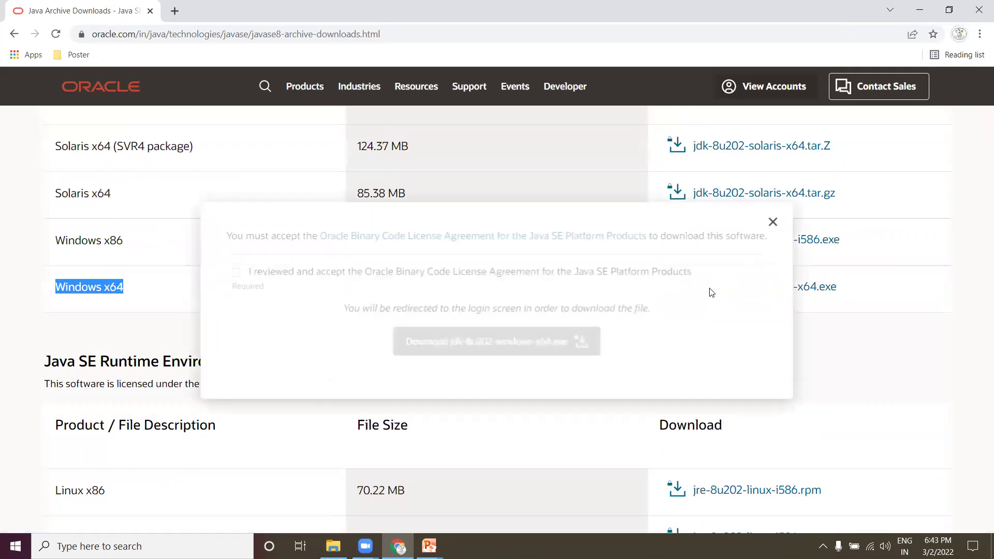
click(236, 273)
click(462, 346)
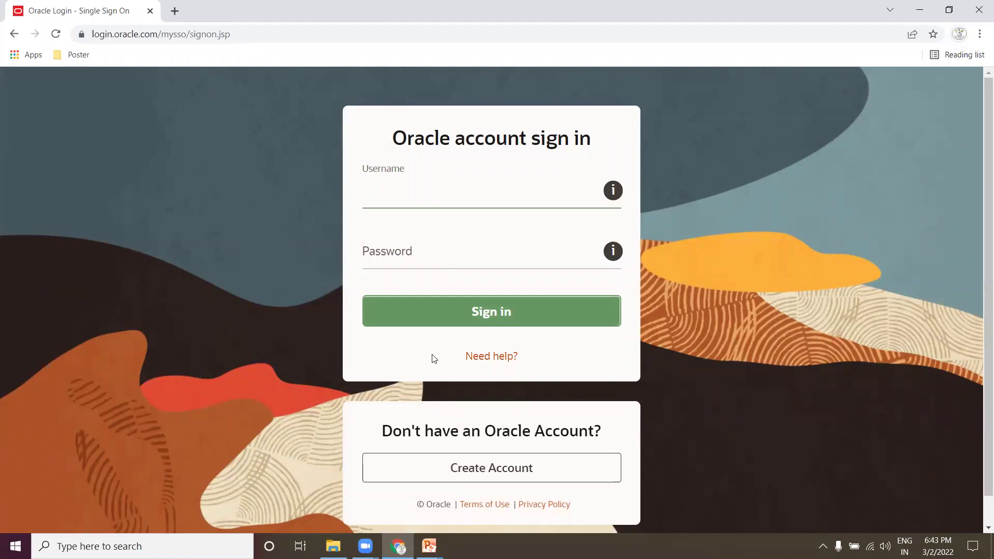
Step: Start a new Oracle account with the e-mail address and a matching password entered twice
click(477, 469)
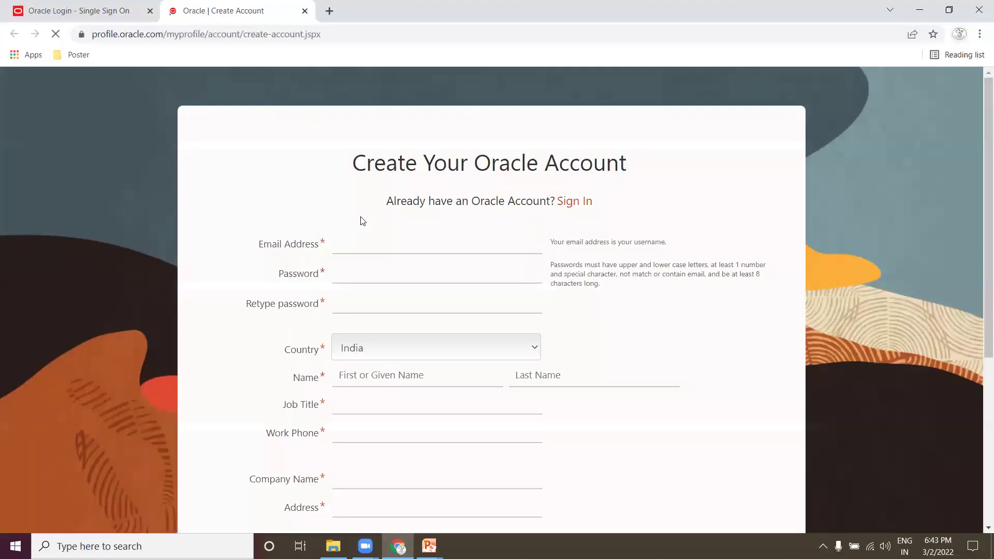
click(356, 249)
text(va)
key(BackSpace)
key(BackSpace)
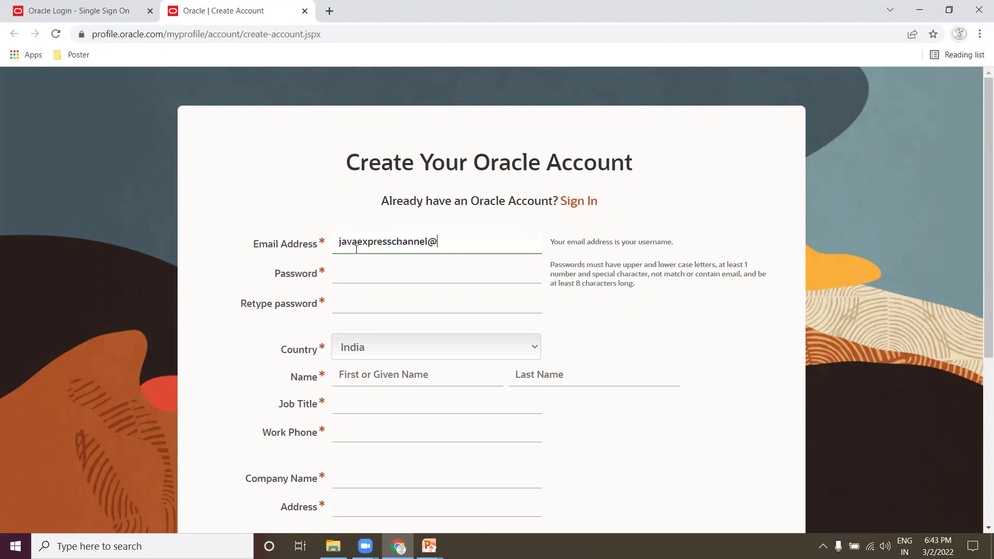
key(Tab)
text(•••)
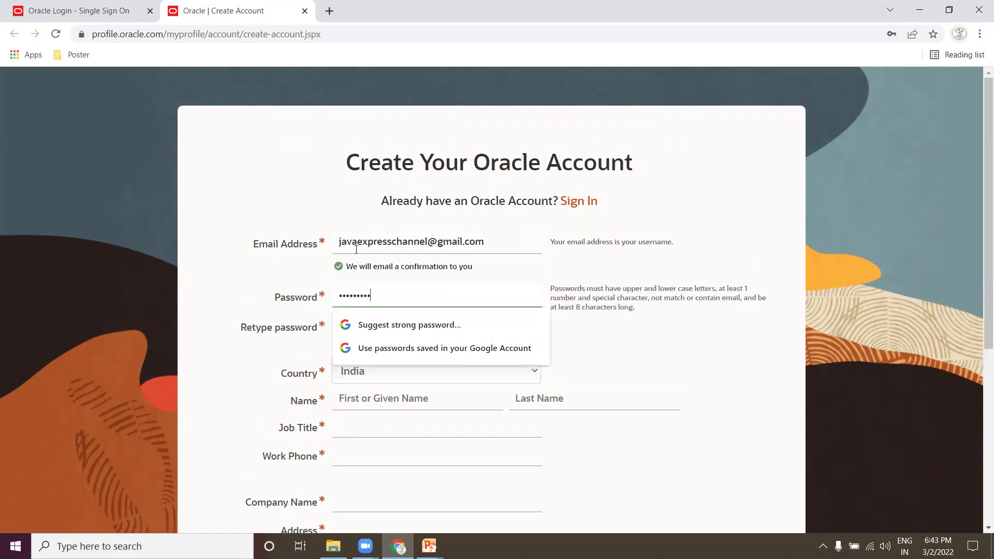
click(669, 334)
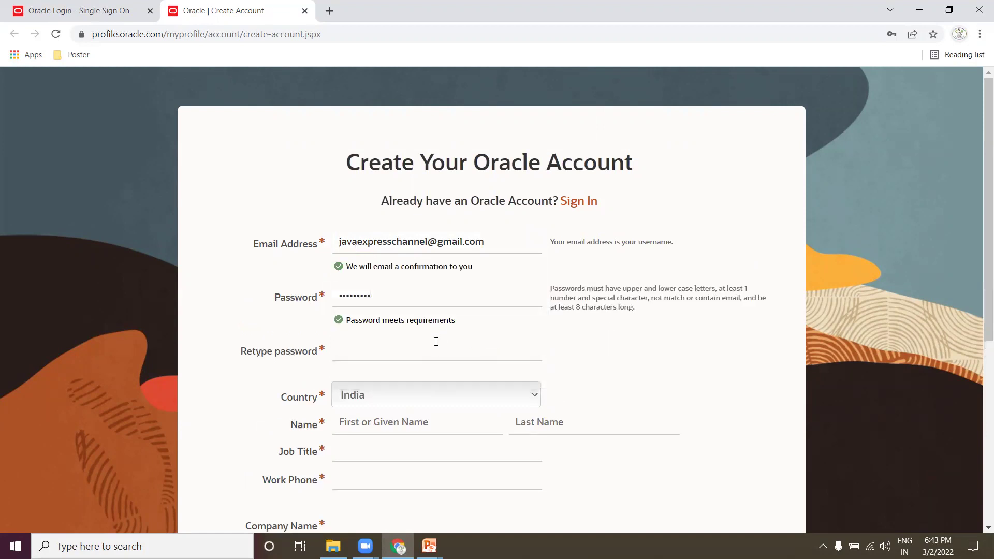
click(436, 344)
text(•••••••••)
Step: Fill in first and last name, job title 'Software Engineer' and the work phone number
scroll(466, 310, down, 3)
click(418, 252)
text(Java)
key(Tab)
text(Exore)
key(BackSpace)
key(BackSpace)
text(press)
click(378, 280)
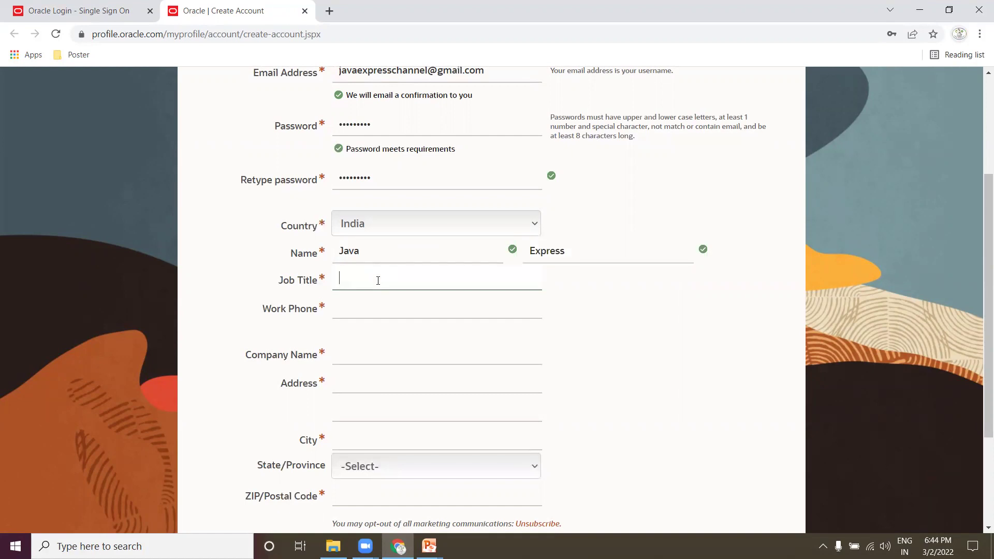
text(Software Engineer)
key(Tab)
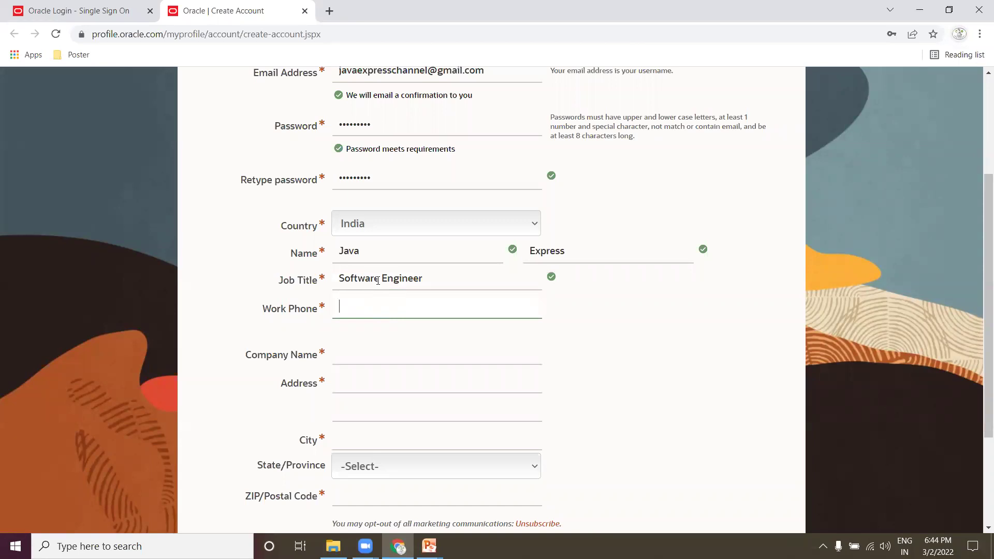
scroll(394, 383, down, 1)
Step: Enter 'NA' for company name and address, then fill in the city
scroll(394, 384, down, 1)
click(375, 293)
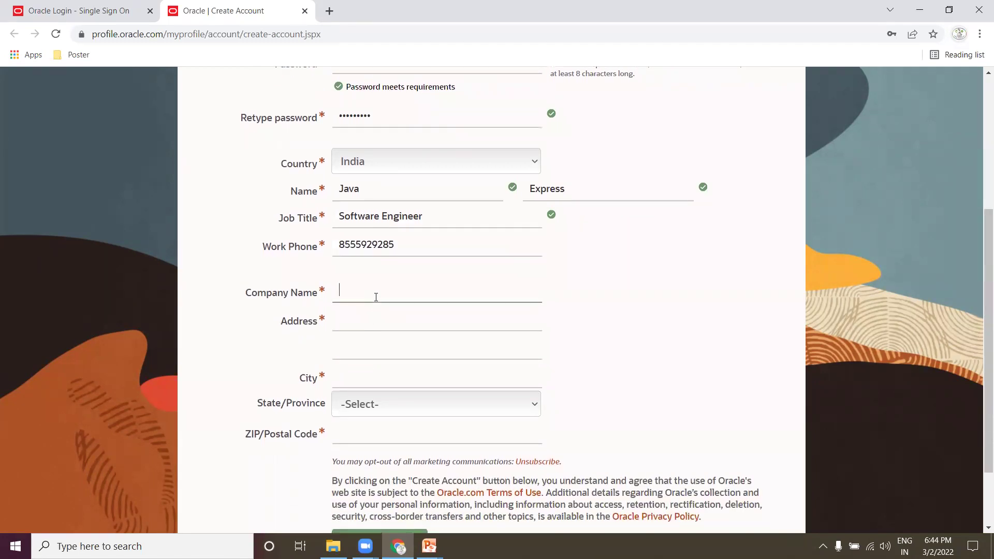
text(NA)
key(Tab)
text(NA)
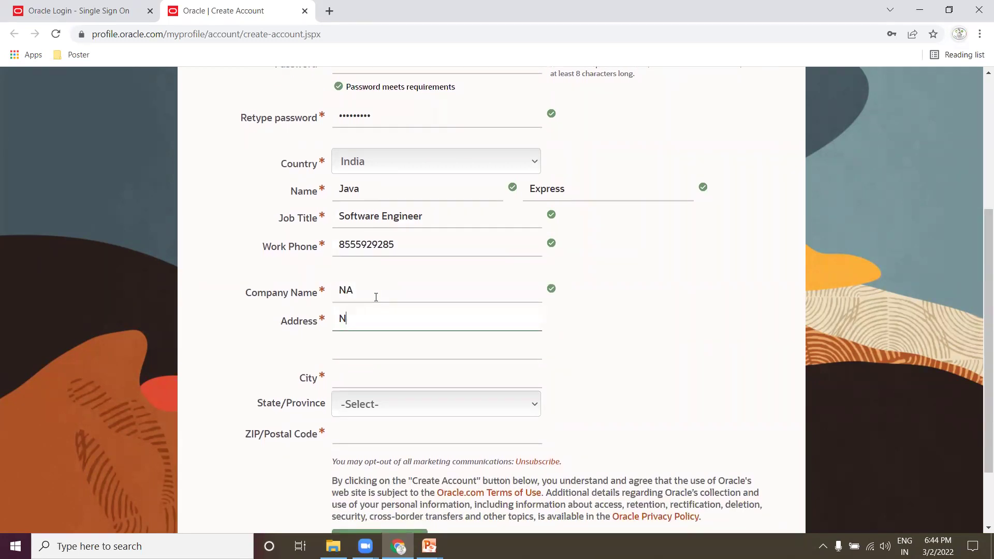
key(Tab)
key(Tab)
text(Hyderabad)
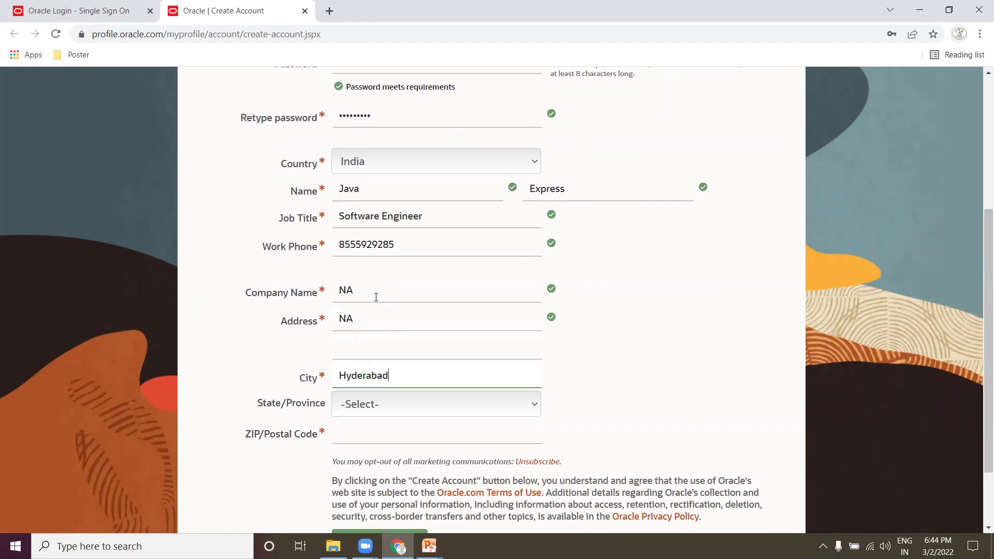
Step: Choose the state from the list and enter the ZIP/Postal Code
scroll(380, 310, down, 1)
click(400, 366)
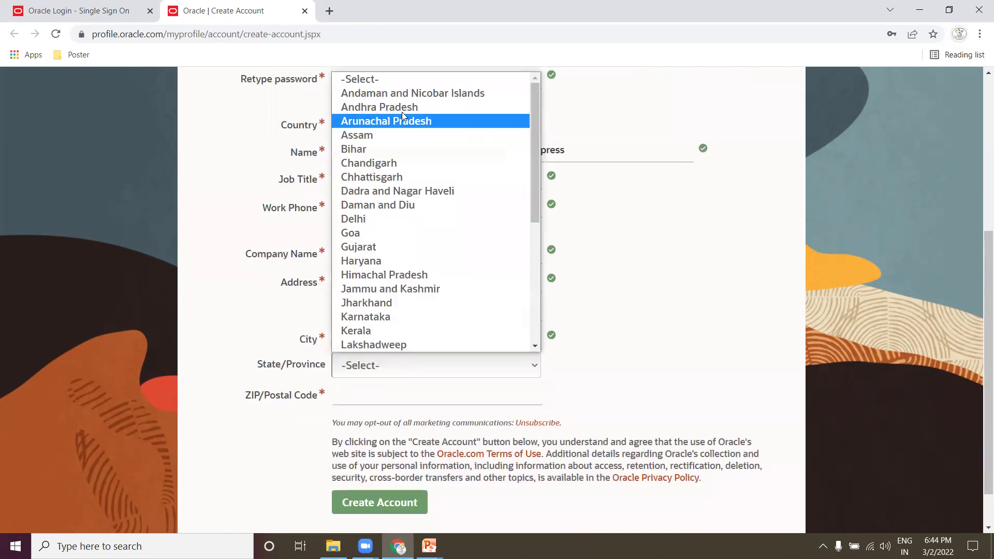
scroll(430, 199, down, 5)
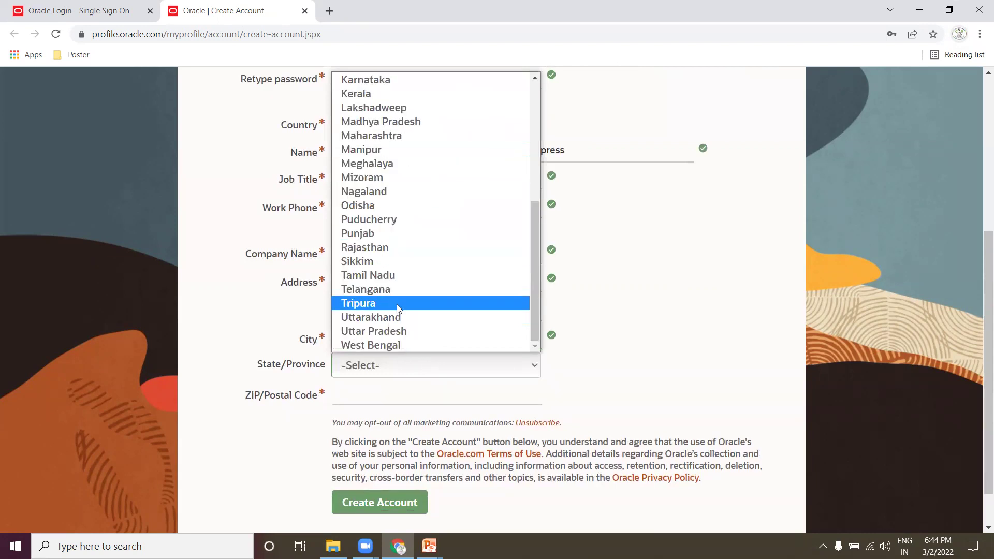
click(397, 289)
click(378, 396)
text(500089)
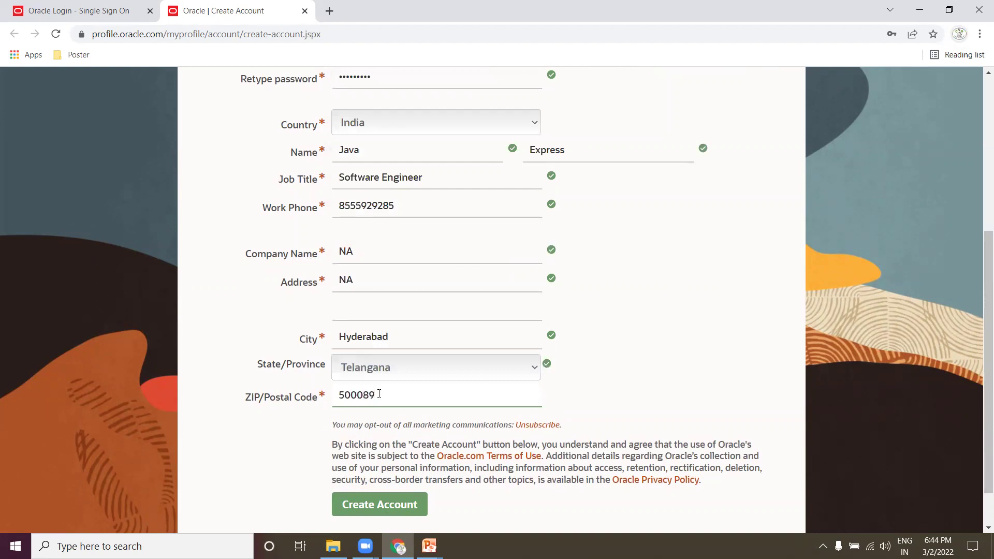
scroll(449, 330, down, 1)
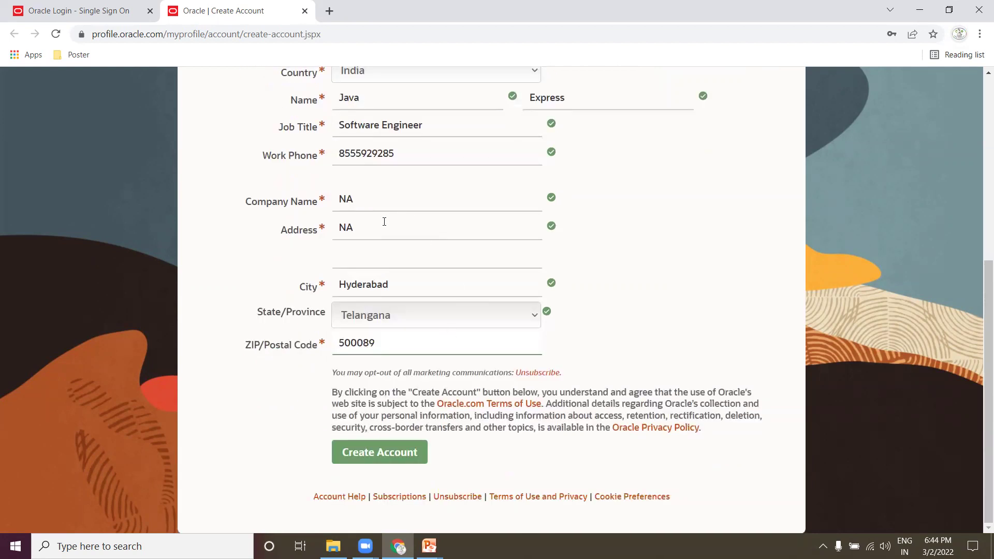
double_click(350, 201)
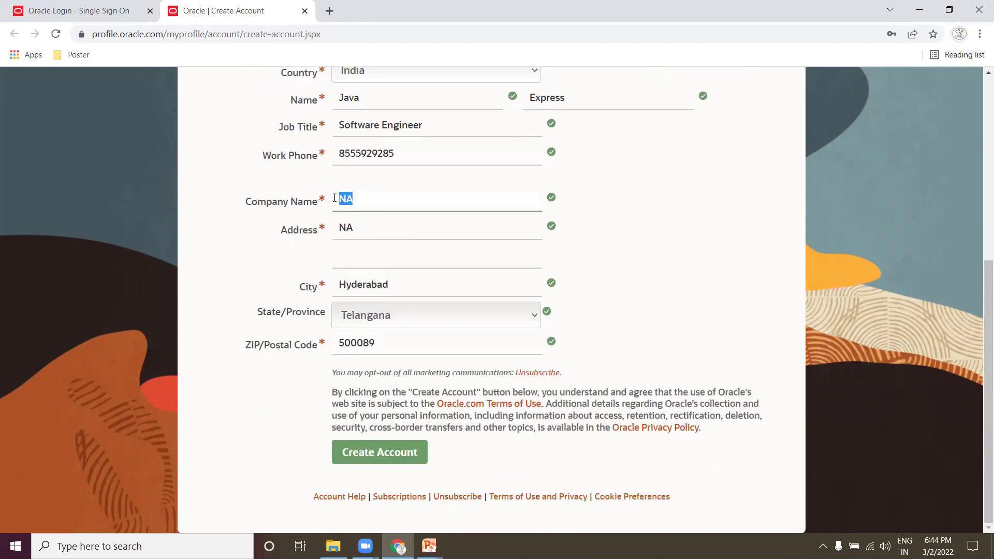
click(729, 325)
Step: Submit the Create Account form, decline Google password syncing, and open a new browser tab
click(391, 454)
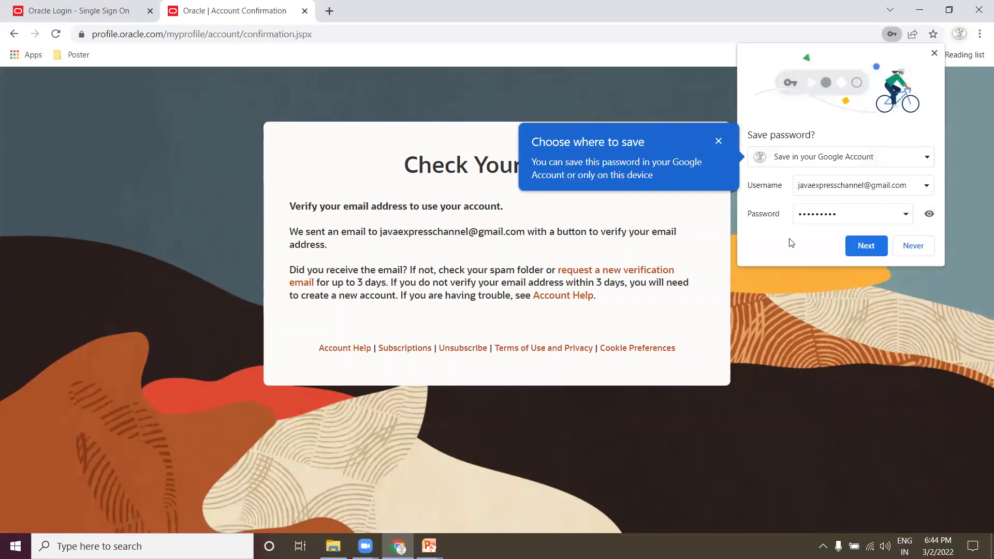
click(865, 246)
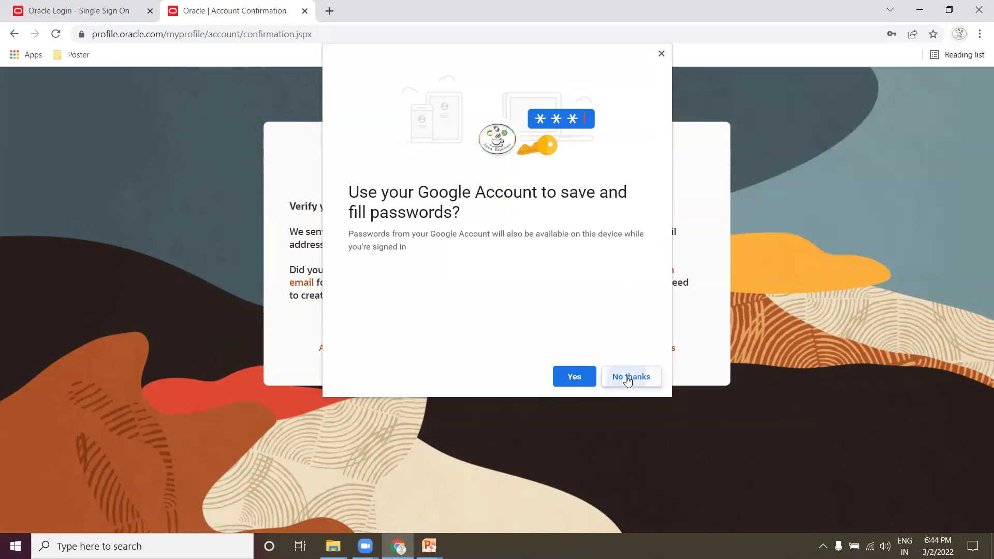
click(632, 376)
drag(343, 208, 417, 207)
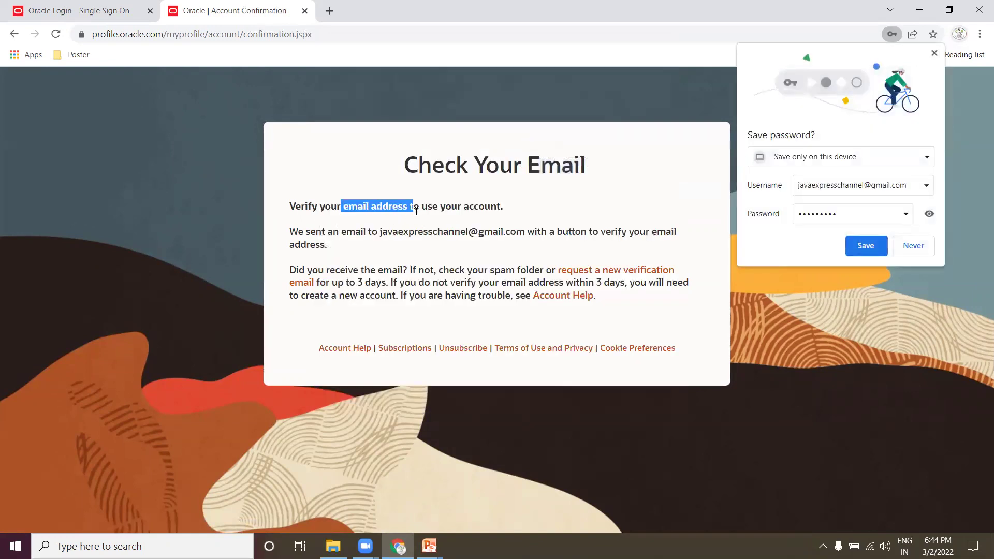
click(330, 11)
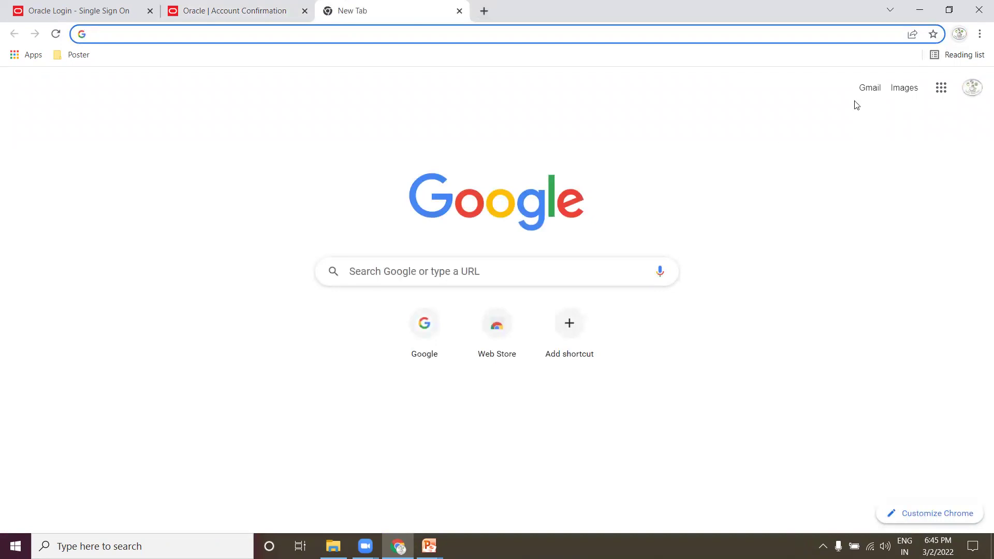
Step: Open Oracle's 'Verify Your Email Address' message in Gmail and follow its link to confirm the account
click(870, 94)
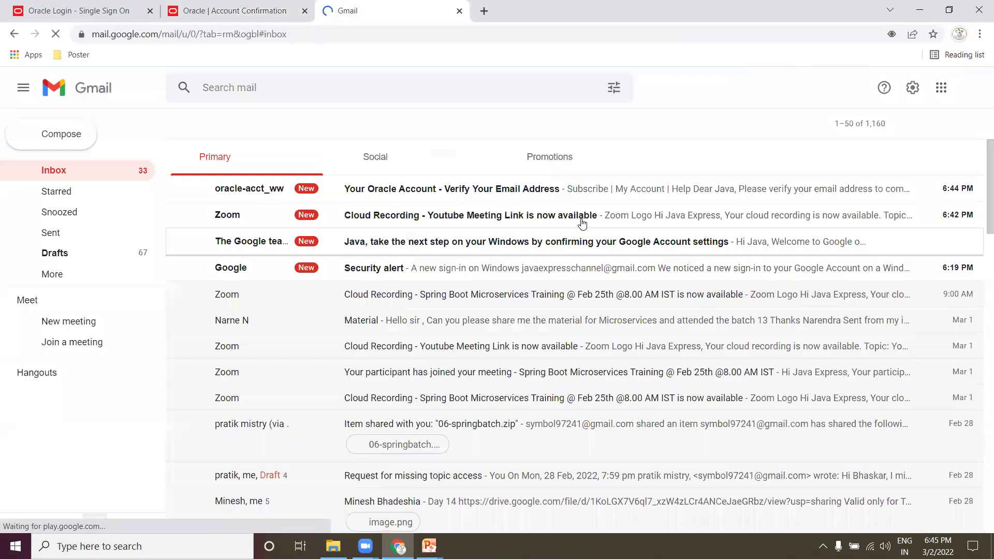
click(448, 188)
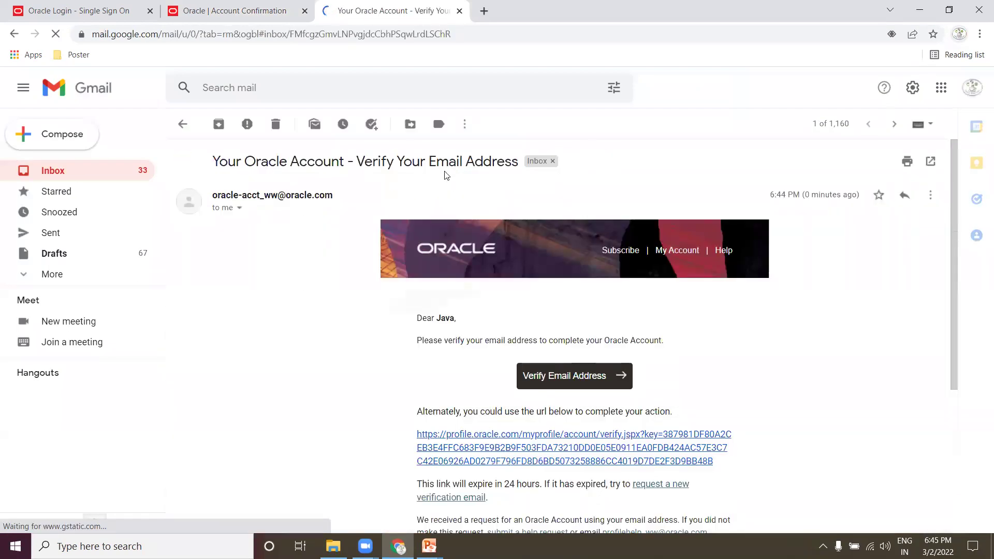
scroll(510, 223, down, 4)
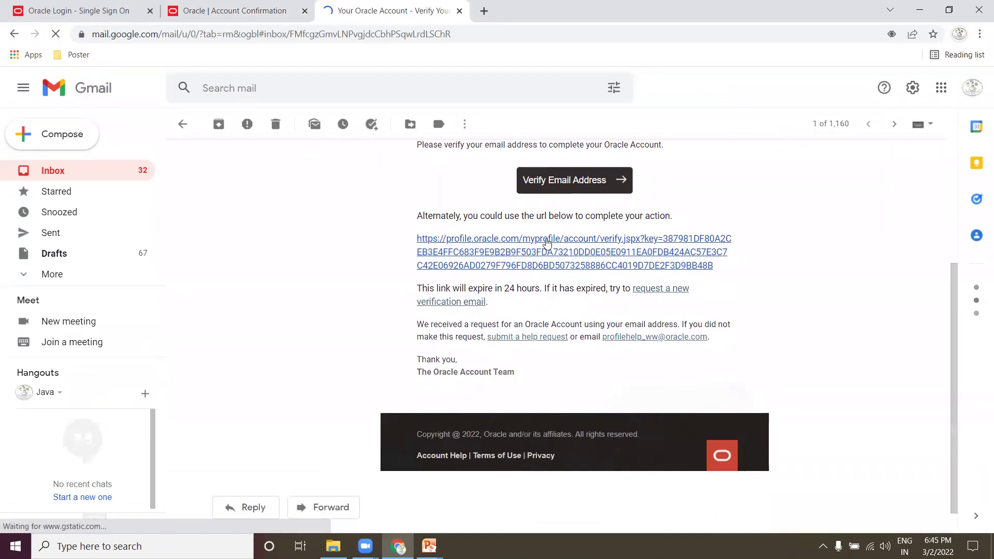
click(543, 239)
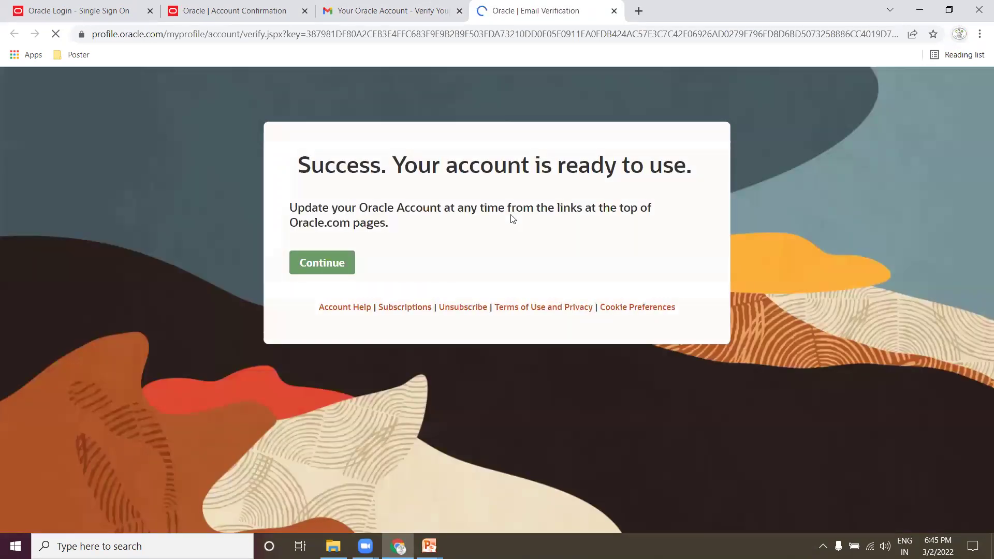
click(321, 263)
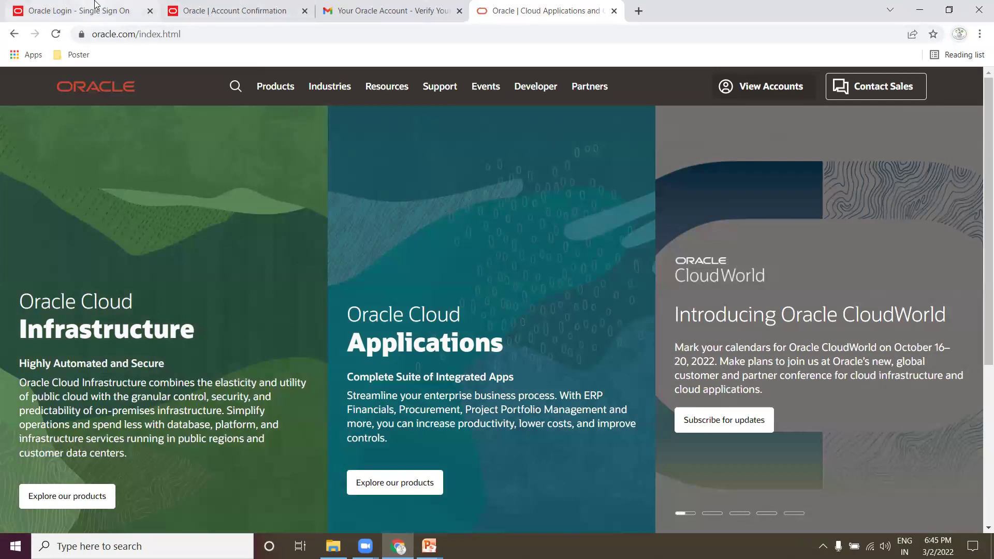
Step: Sign in on the Oracle login page with the new account's e-mail and password
click(94, 4)
click(446, 188)
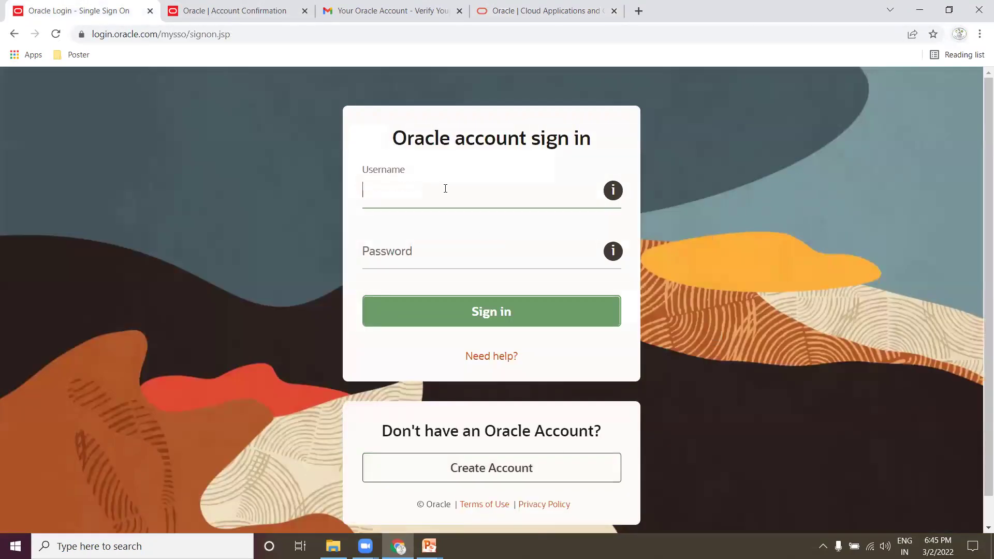
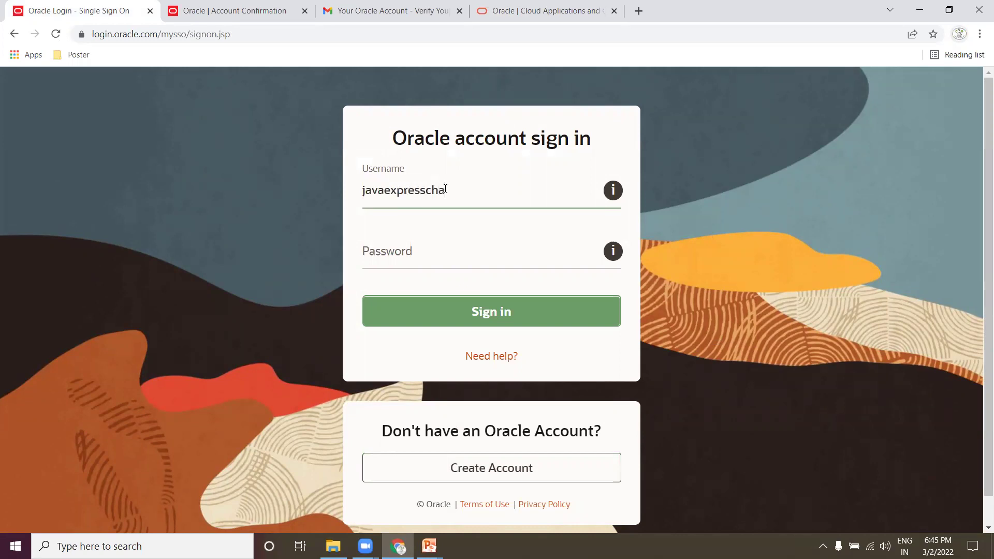
key(Tab)
text(••••)
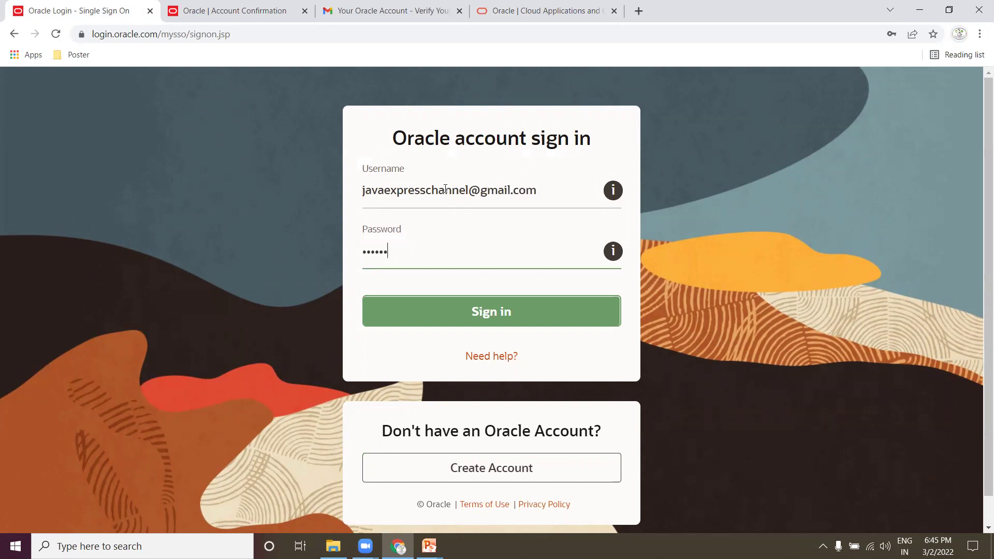
click(515, 317)
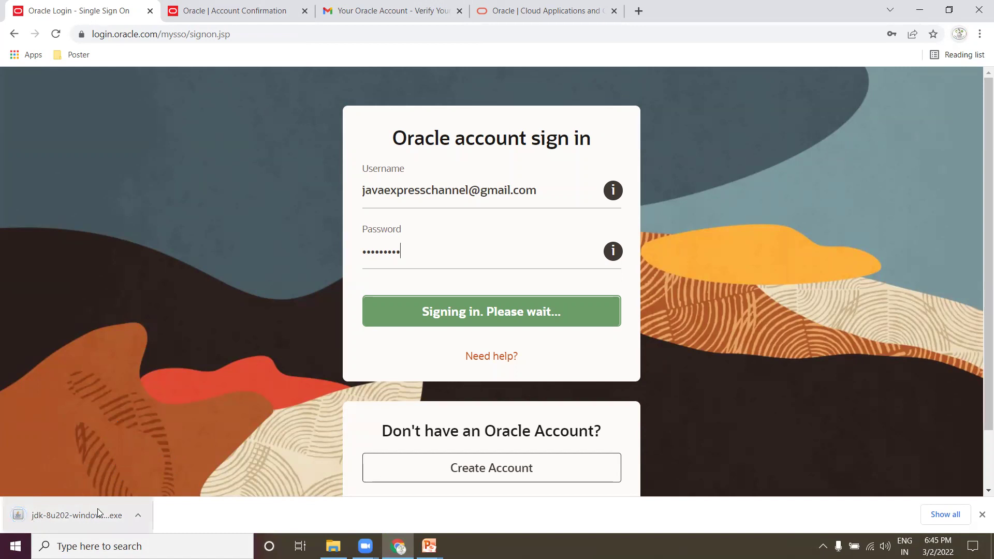
Step: Show the download in Downloads and delete the older duplicate jdk-8u202-windows-x64 installer
click(139, 516)
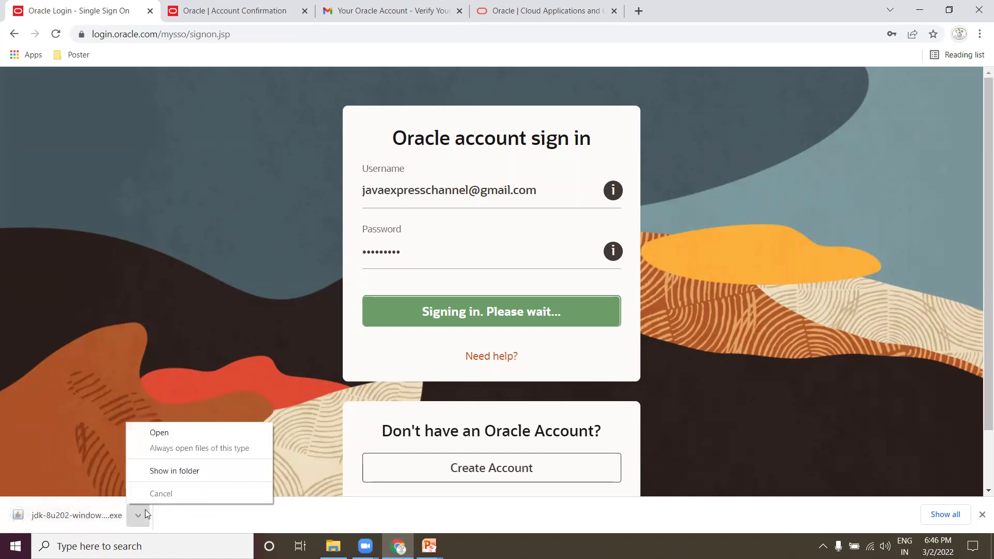
click(155, 472)
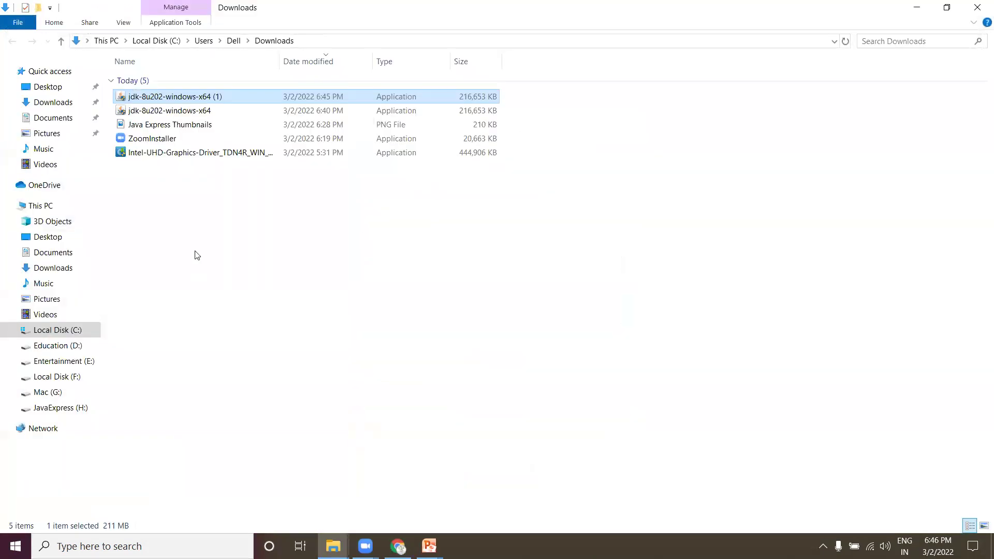
click(199, 221)
click(177, 99)
click(183, 112)
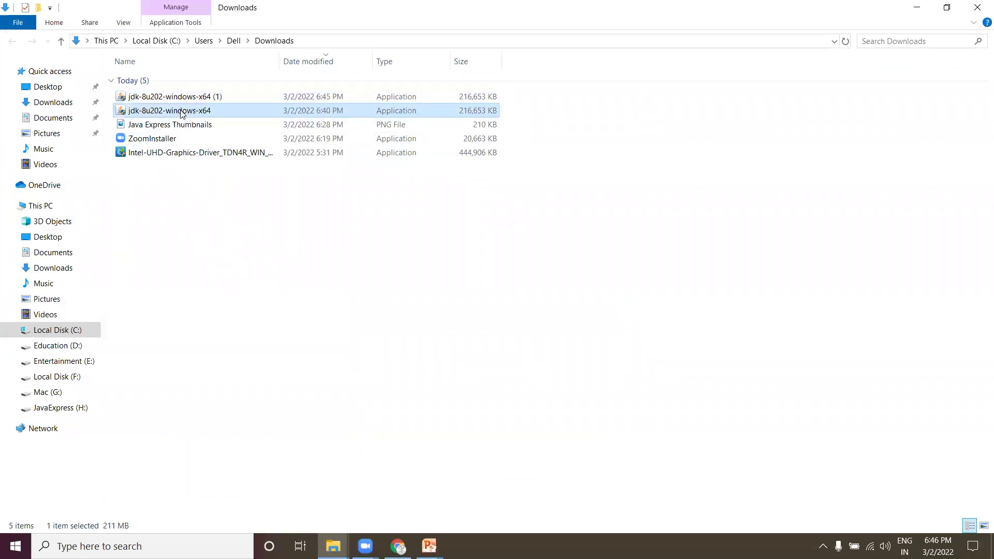
key(Delete)
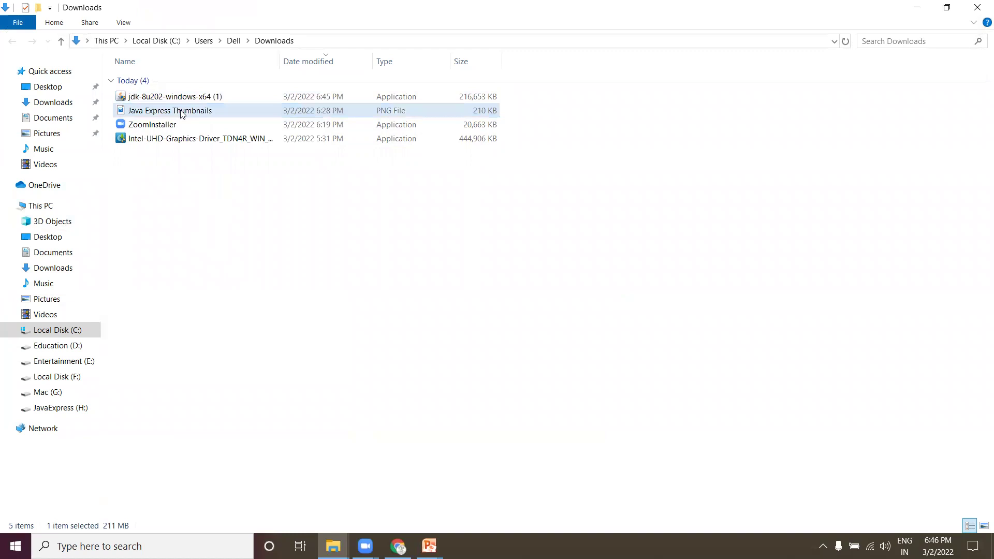
Step: Run the jdk-8u202-windows-x64 (1) installer and minimize File Explorer
click(195, 96)
right_click(195, 96)
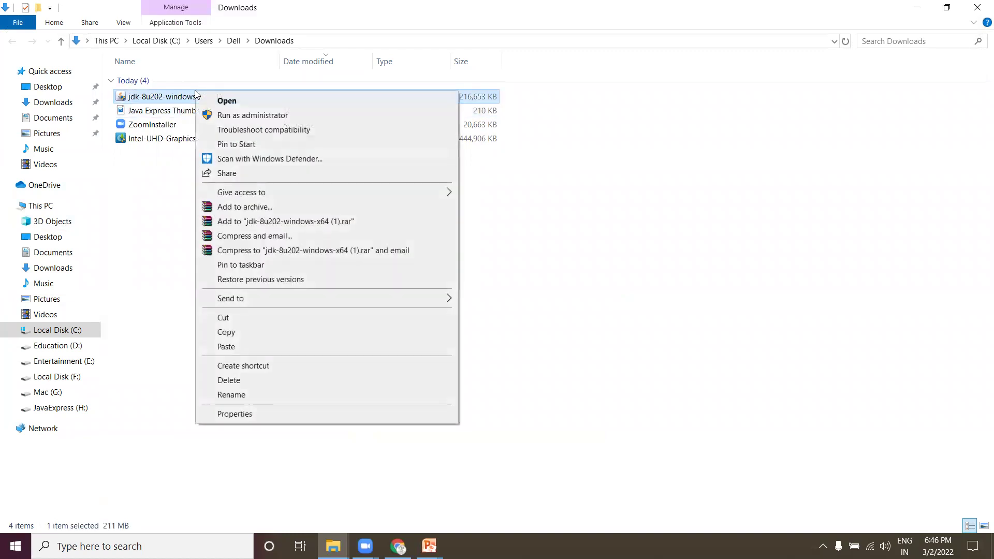
click(224, 101)
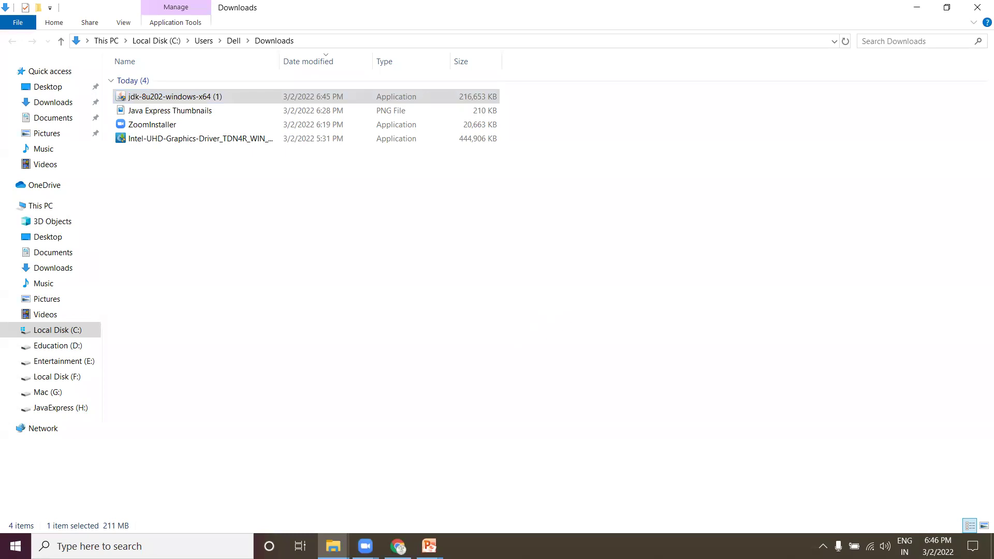
click(921, 7)
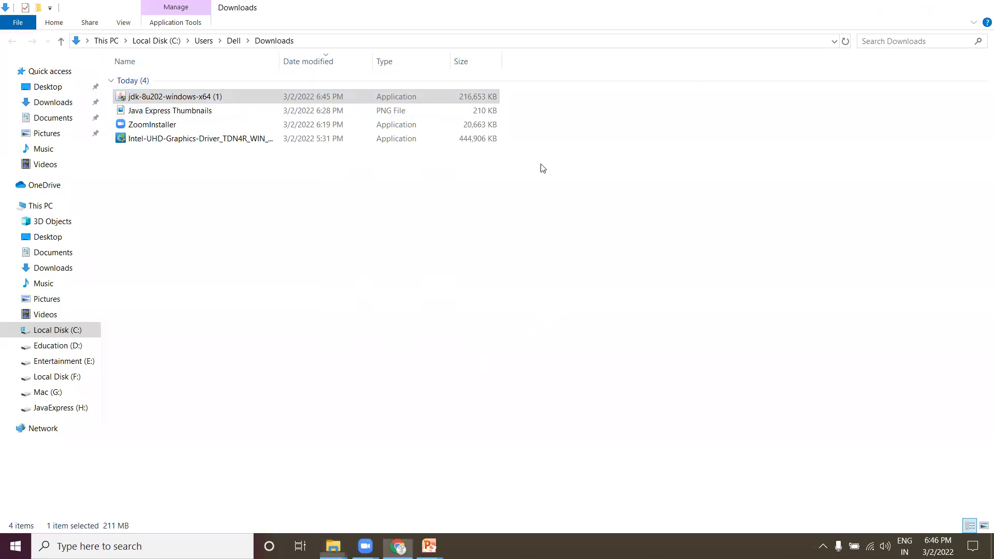
Step: Install JDK 8 Update 202 with default features, accepting the license notice and the default JRE folder jre1.8.0_202
click(920, 11)
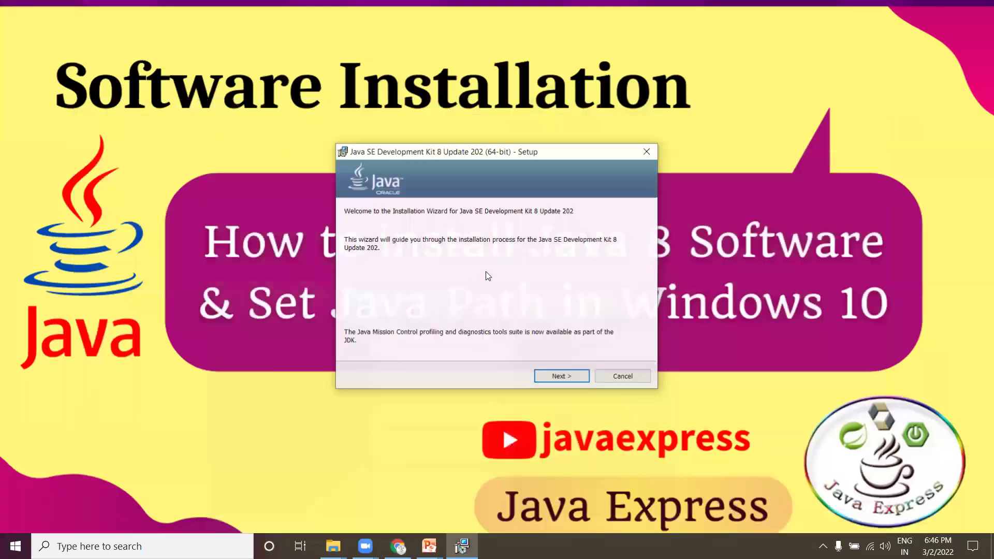
drag(548, 150, 661, 116)
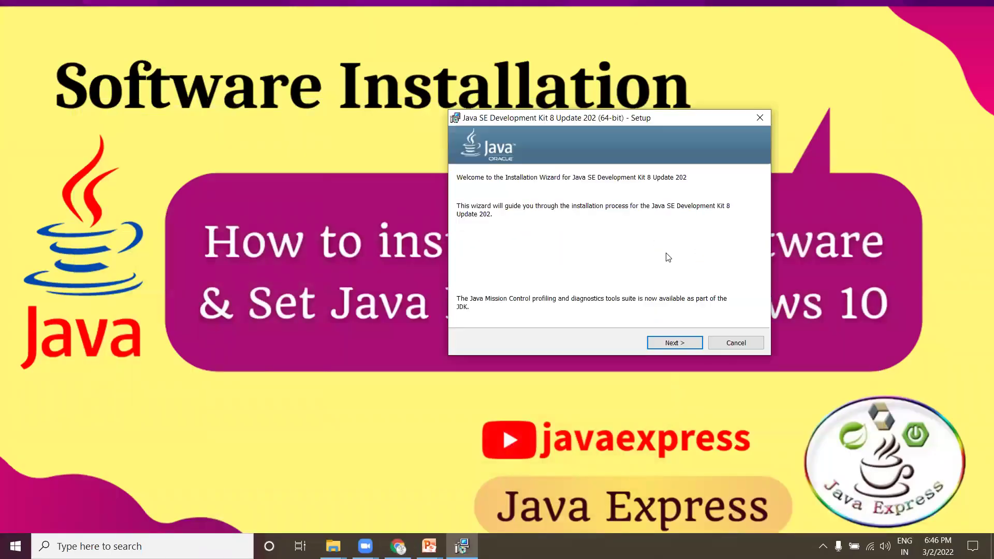
click(676, 343)
click(677, 343)
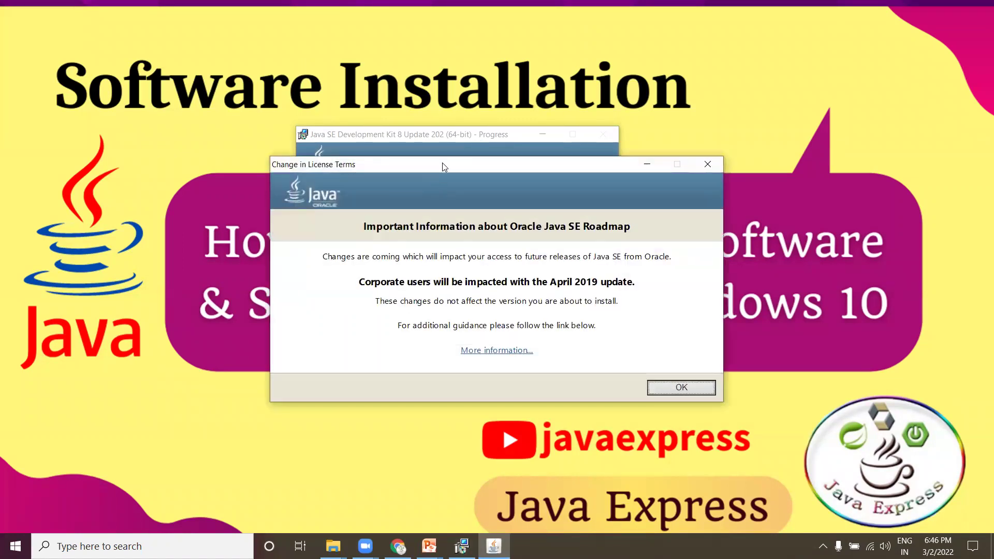
drag(443, 166, 493, 80)
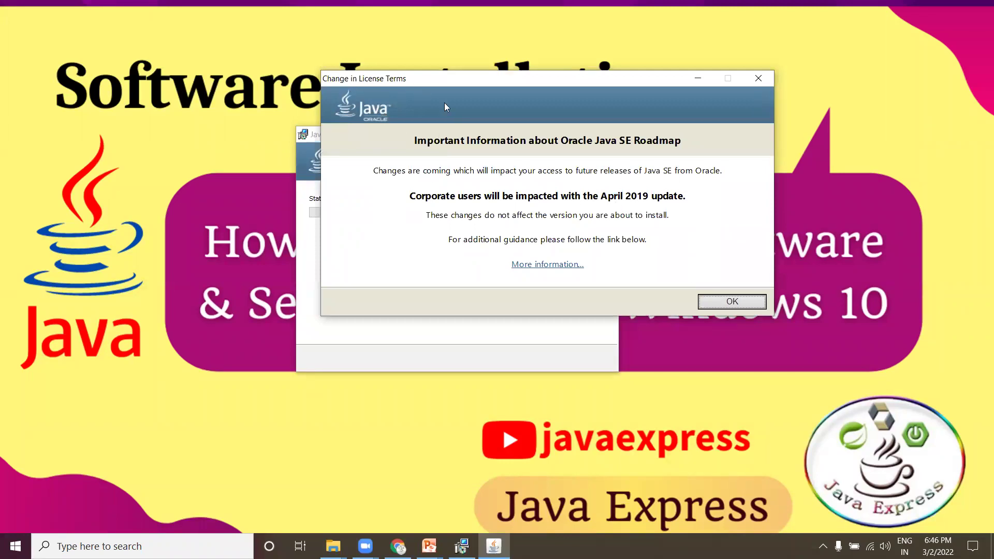
click(742, 306)
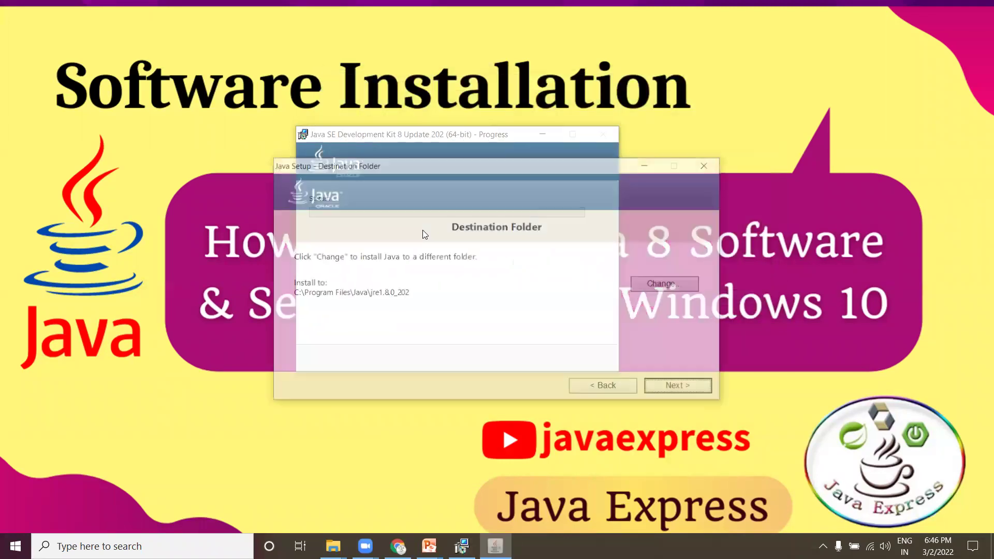
drag(505, 162, 479, 106)
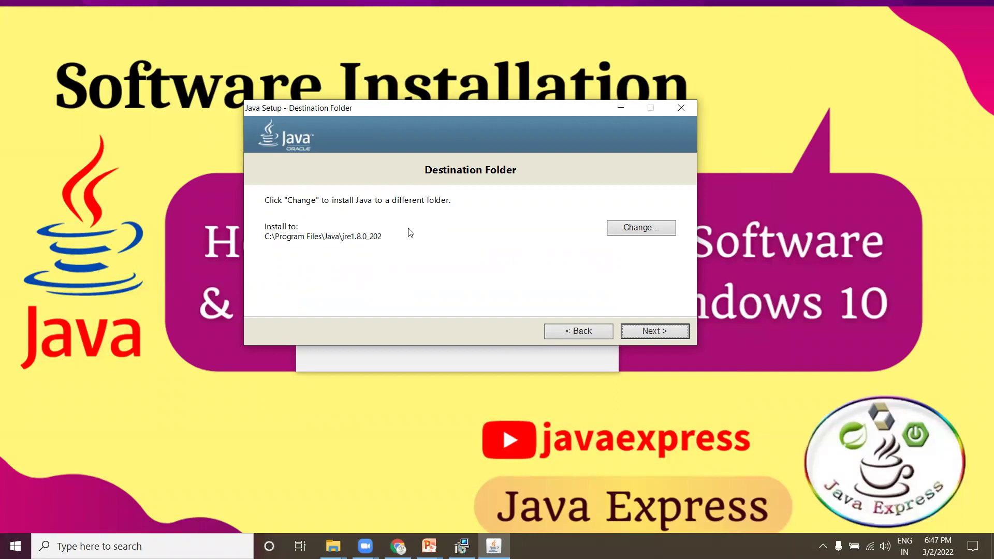
click(662, 331)
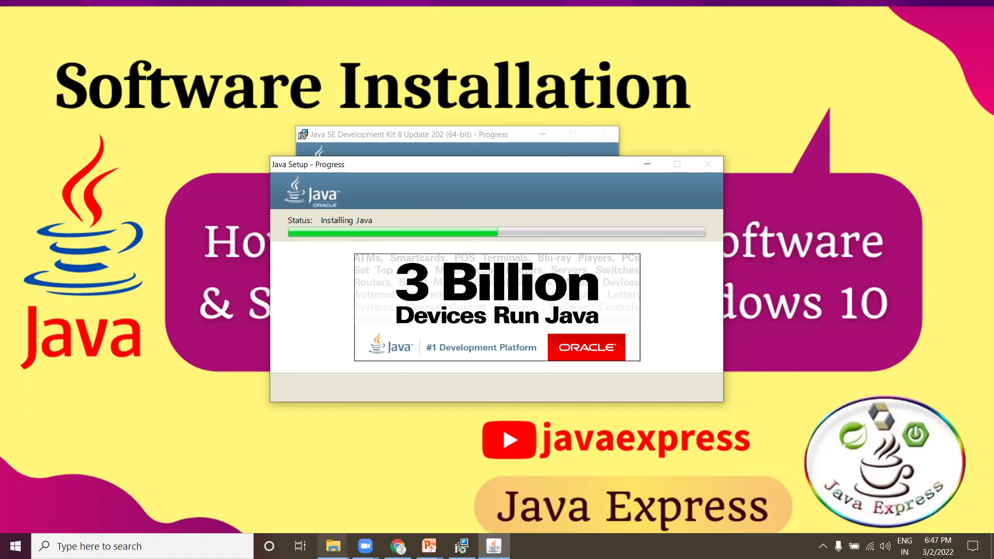
mouse_move(334, 541)
click(277, 507)
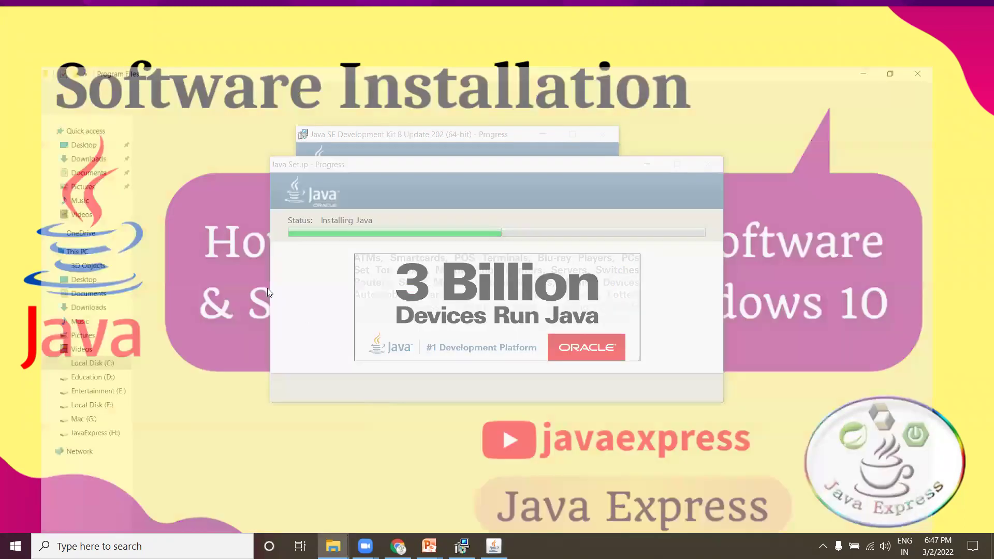
Step: Browse to C:\Program Files\Java to view the jdk1.8.0_202 and jre1.8.0_202 folders
click(71, 332)
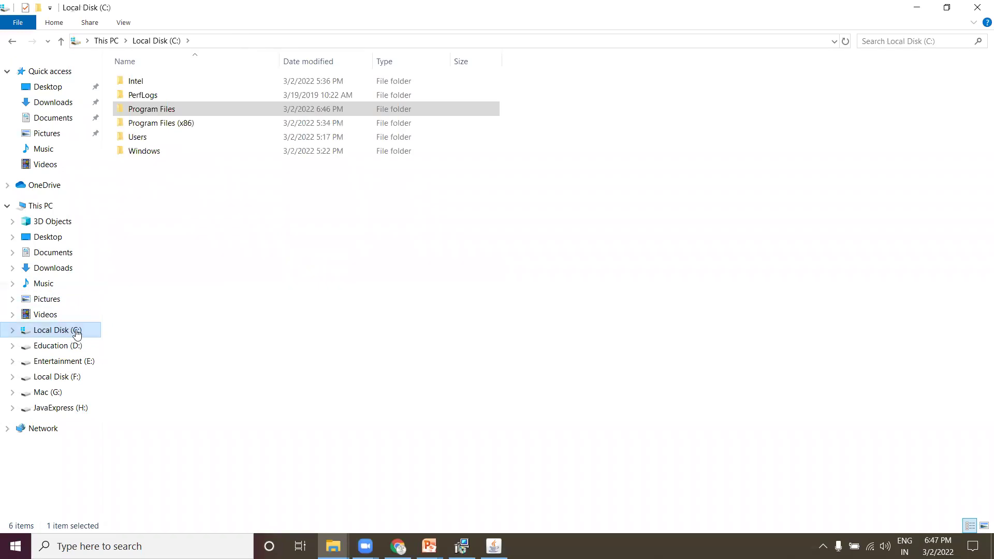
click(462, 547)
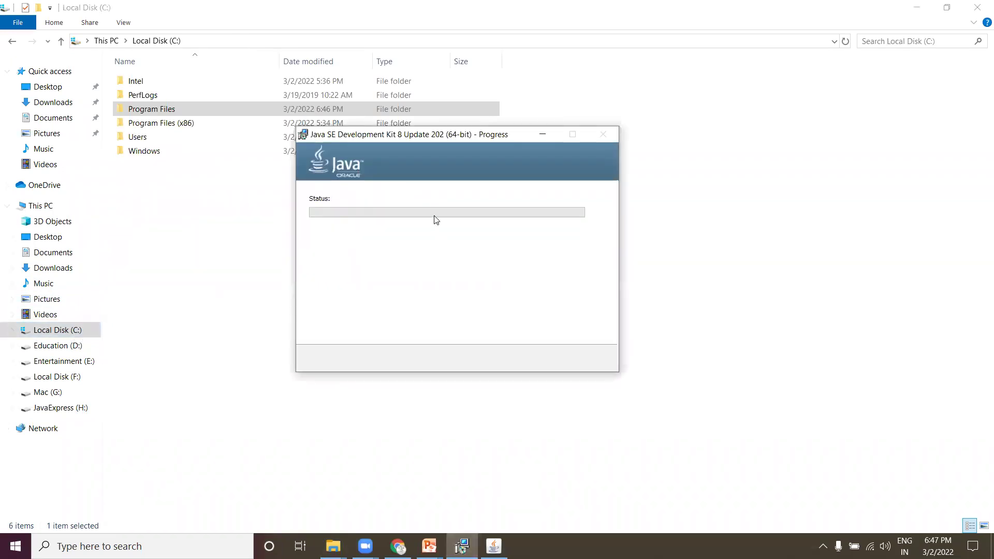
drag(411, 137, 714, 87)
click(148, 112)
double_click(148, 112)
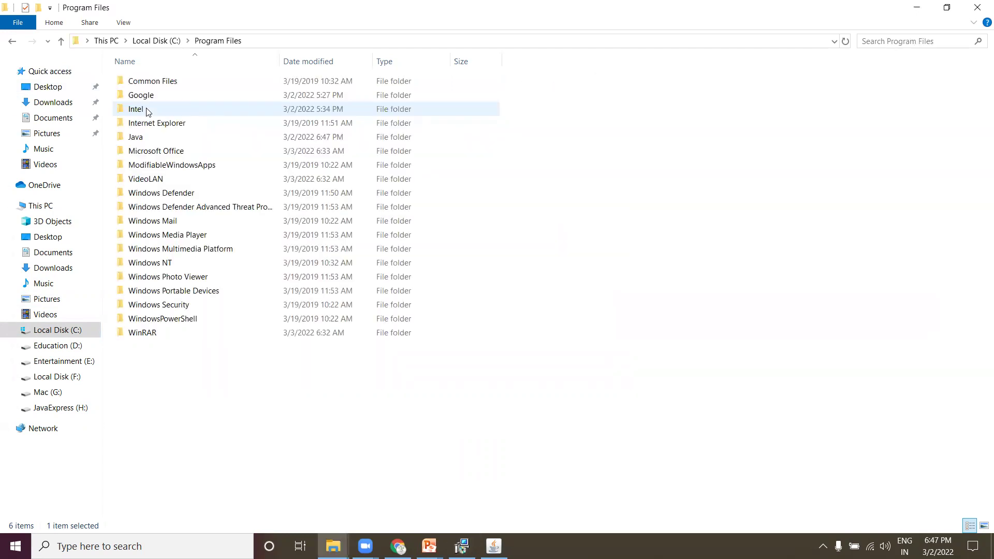
click(143, 139)
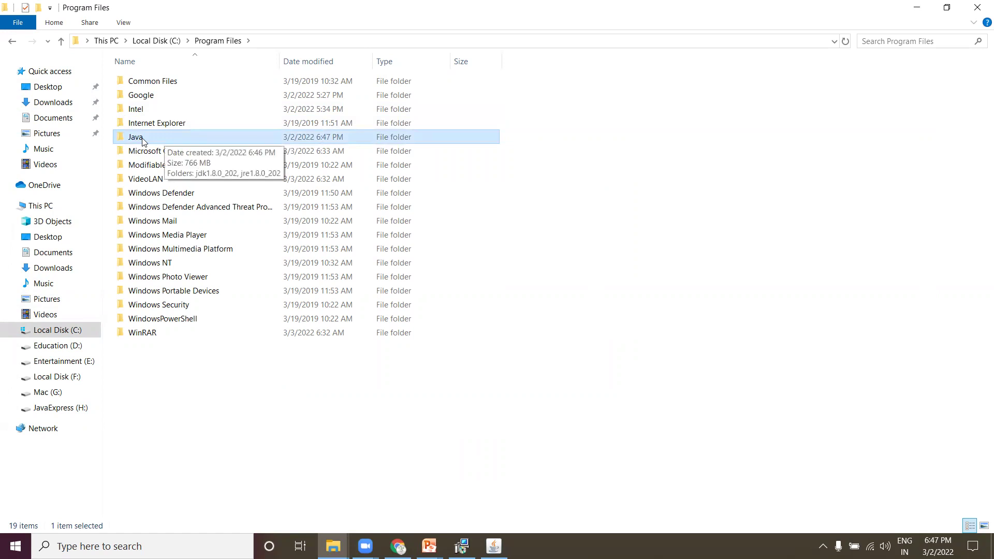
double_click(142, 139)
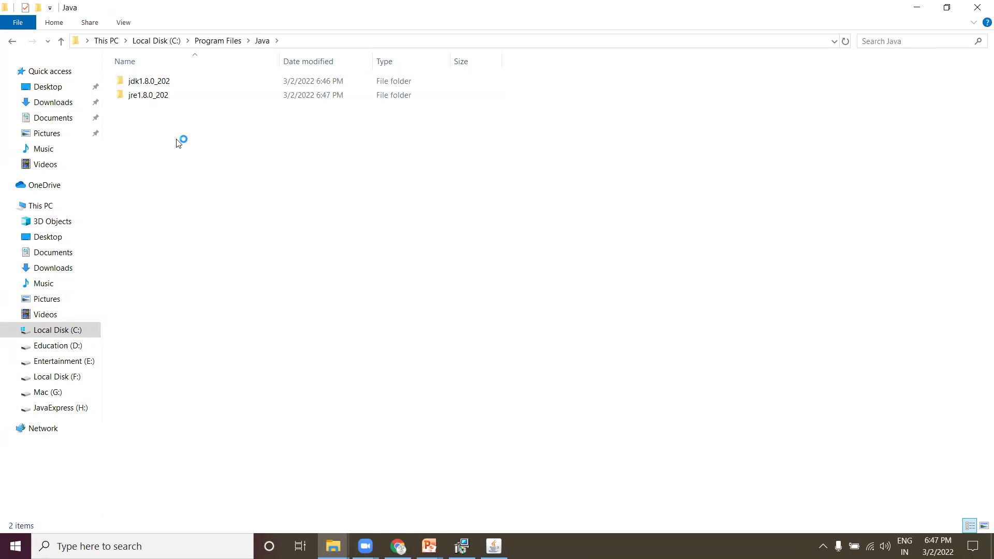
click(158, 82)
click(151, 96)
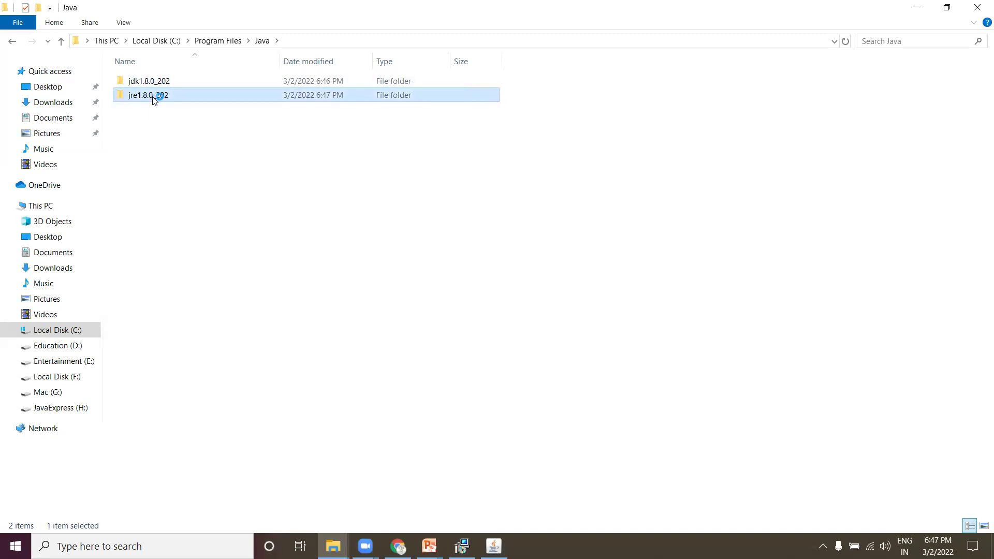
Step: Close the JDK installer once it reports Successfully Installed
click(462, 547)
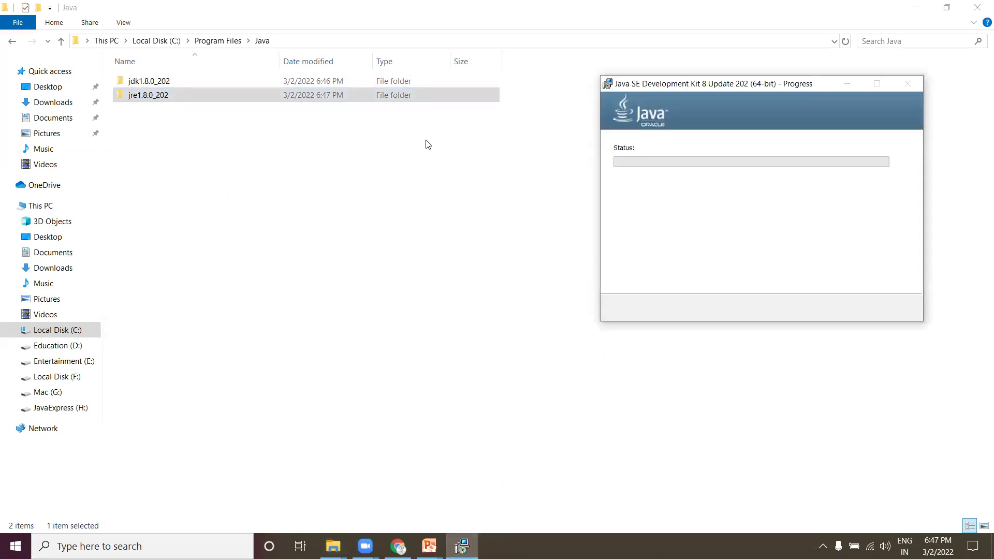
drag(698, 88, 555, 63)
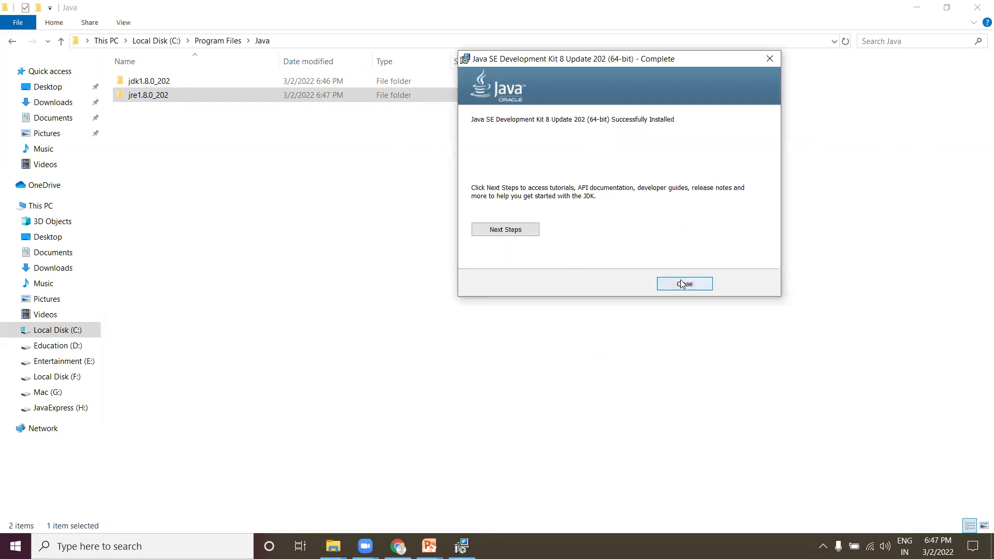
click(682, 283)
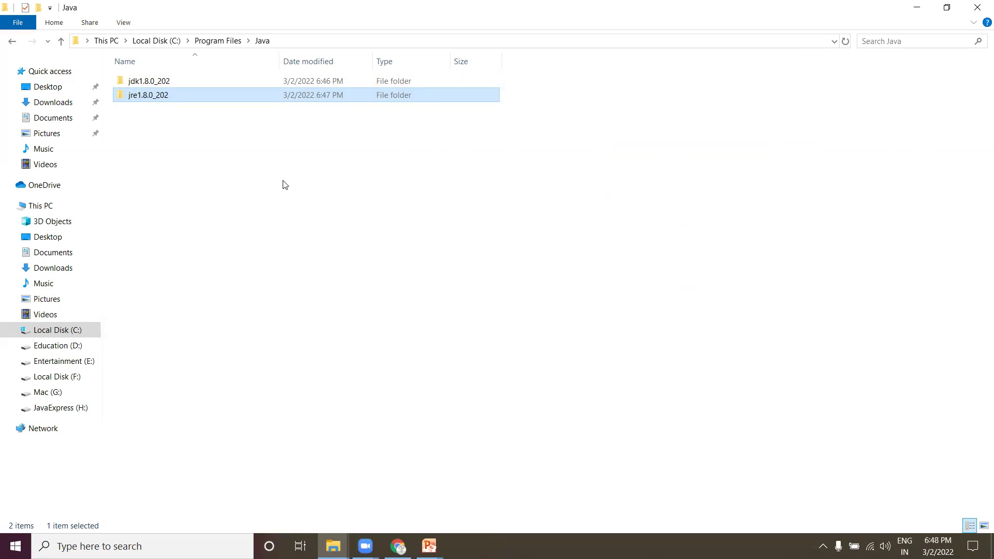
Step: Launch cmd from the Run box and run java -version, which reports 1.8.0_202
key(super+r)
text(cm)
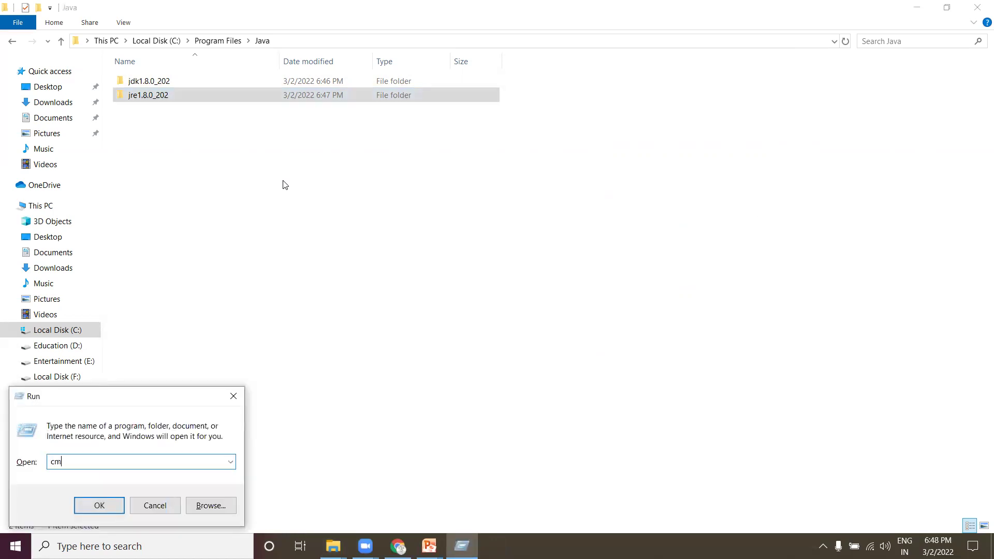
key(Return)
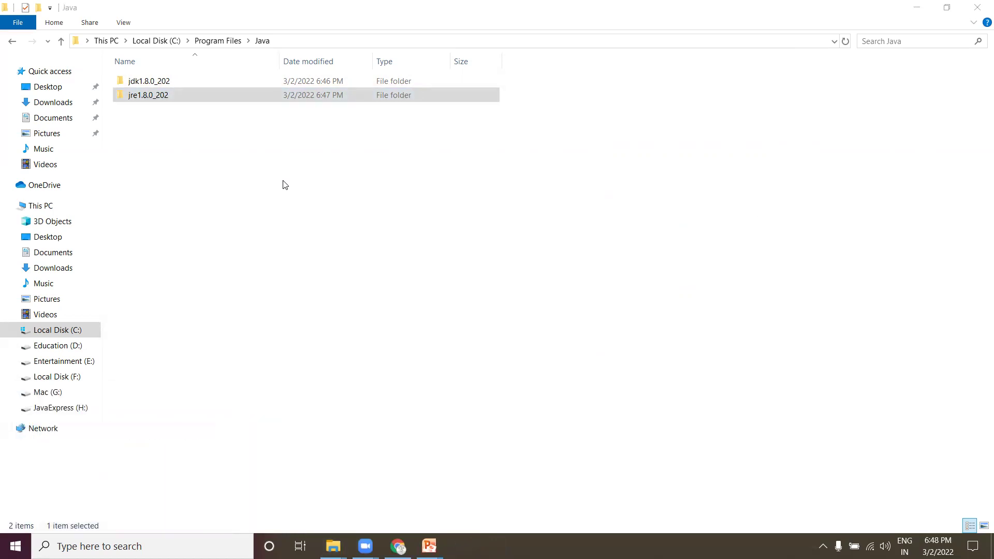
key(super+r)
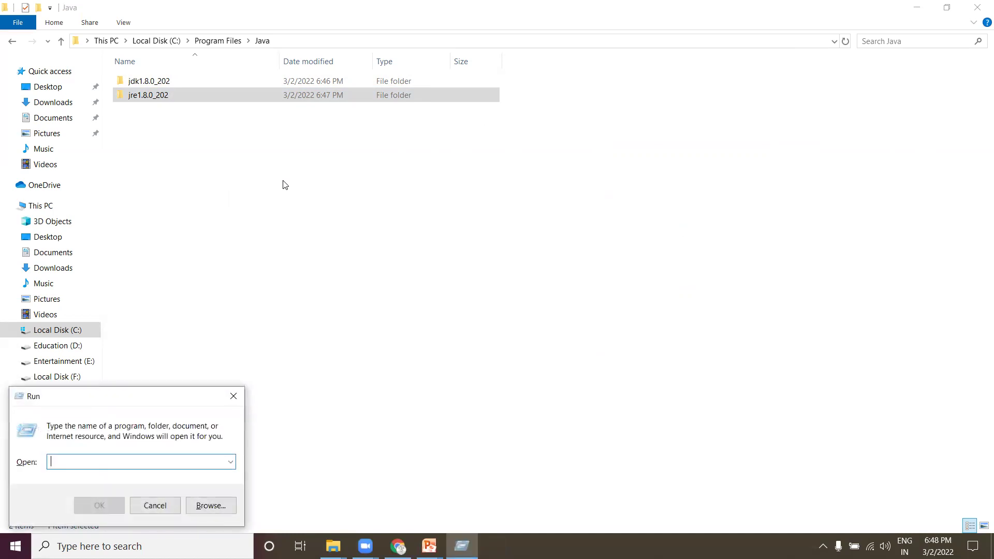
text(cmd)
key(Return)
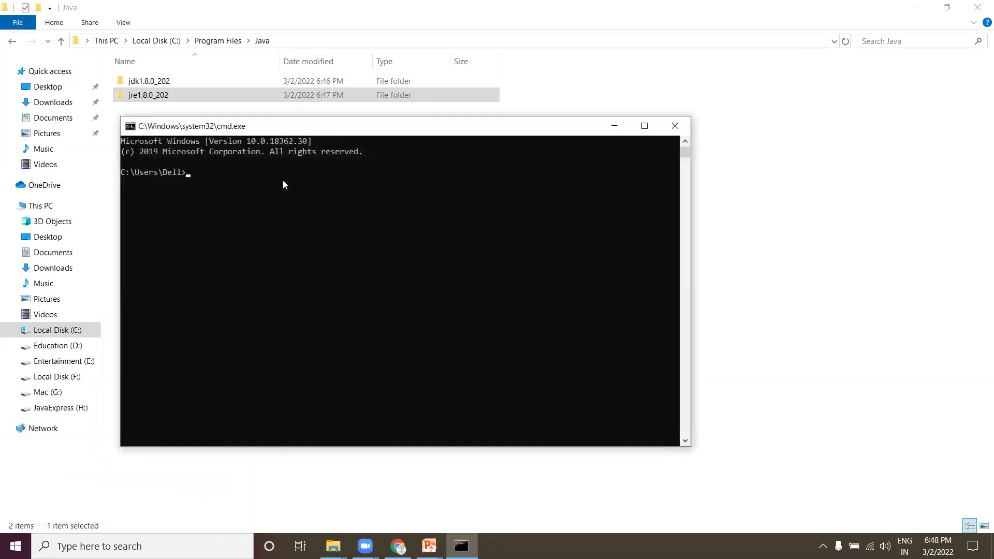
text(java -version)
key(Return)
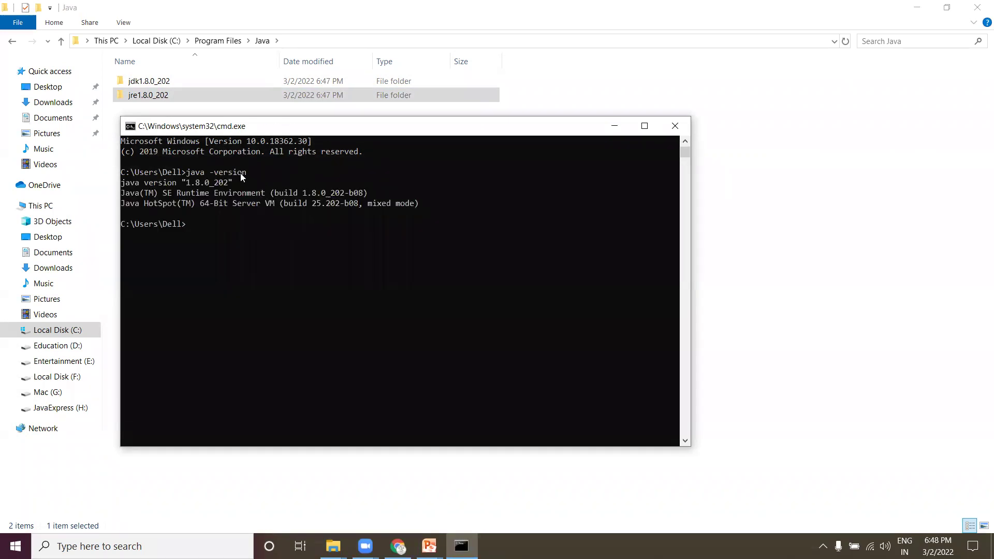
Step: Highlight the java -version command and its three lines of version output
drag(187, 173, 236, 177)
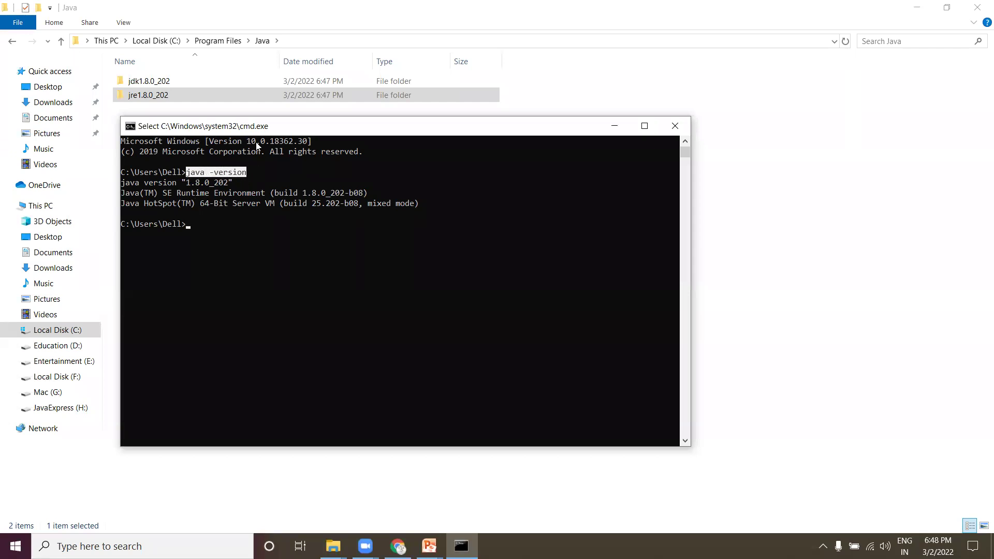
drag(259, 126, 340, 102)
drag(202, 161, 424, 180)
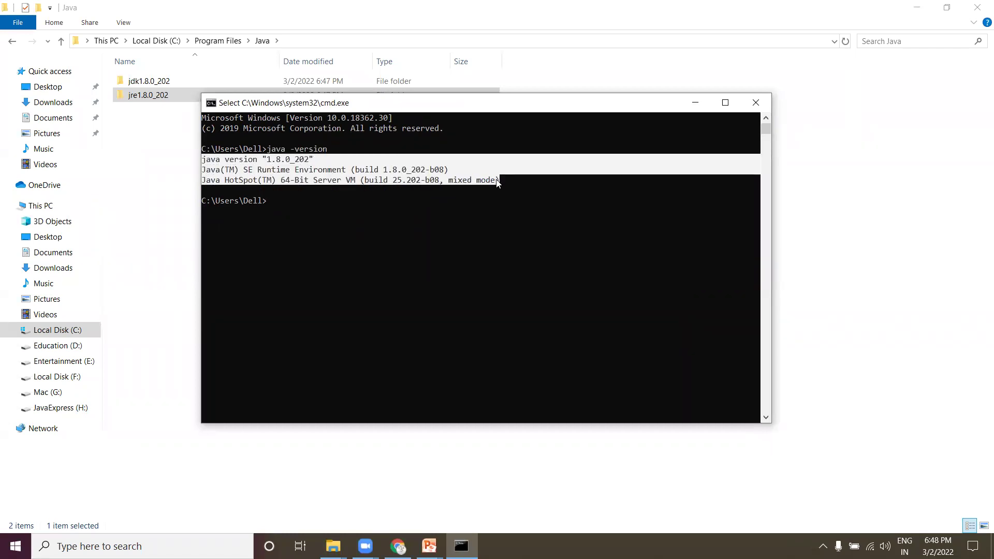
drag(497, 179, 500, 180)
drag(268, 151, 304, 153)
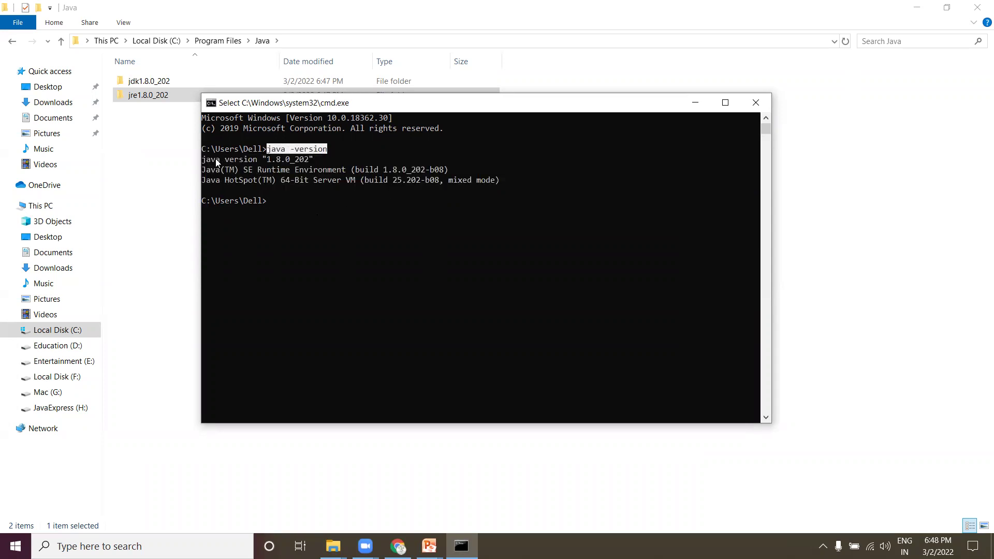
drag(203, 161, 455, 184)
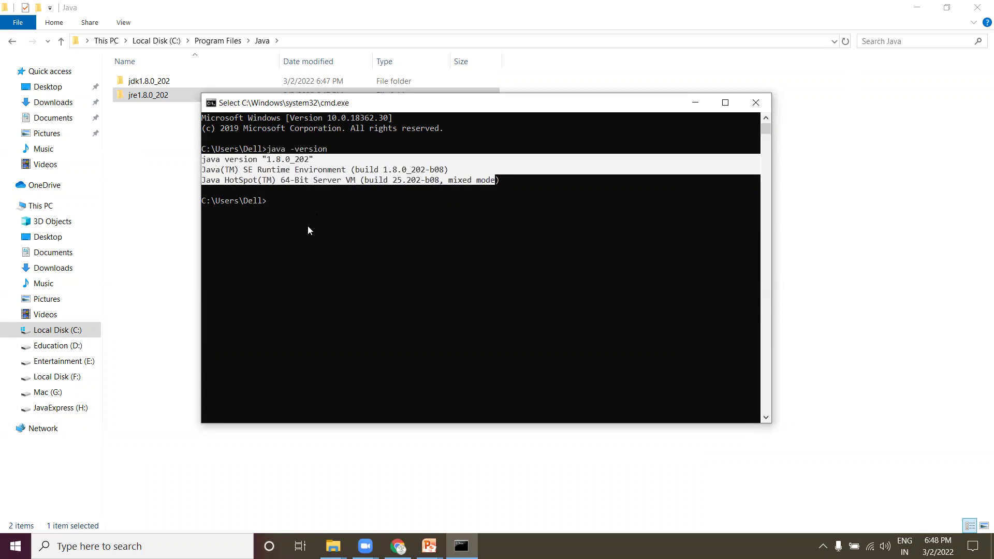
Step: Run javac and highlight the 'not recognized as an internal or external command' error
text(javac)
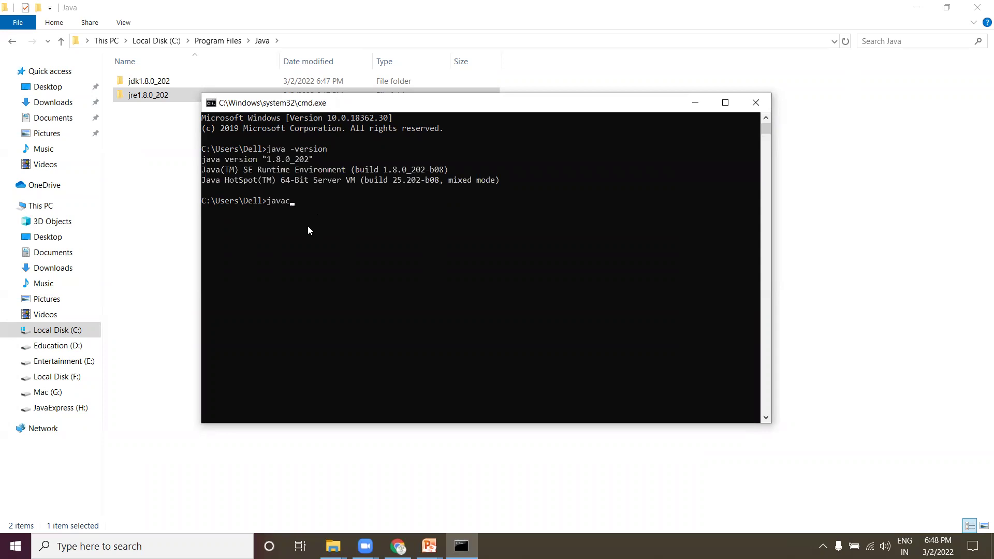
key(Return)
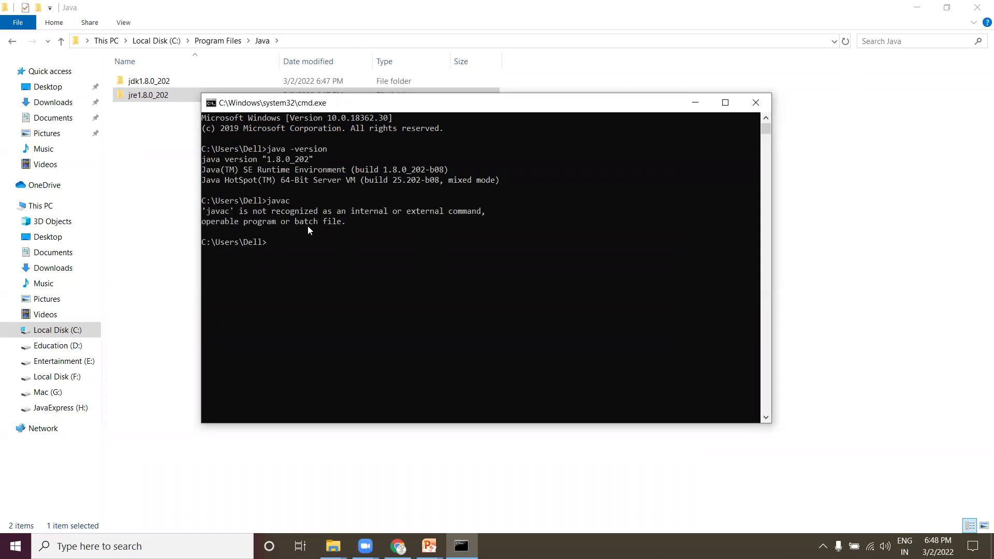
drag(239, 211, 470, 211)
drag(268, 149, 310, 164)
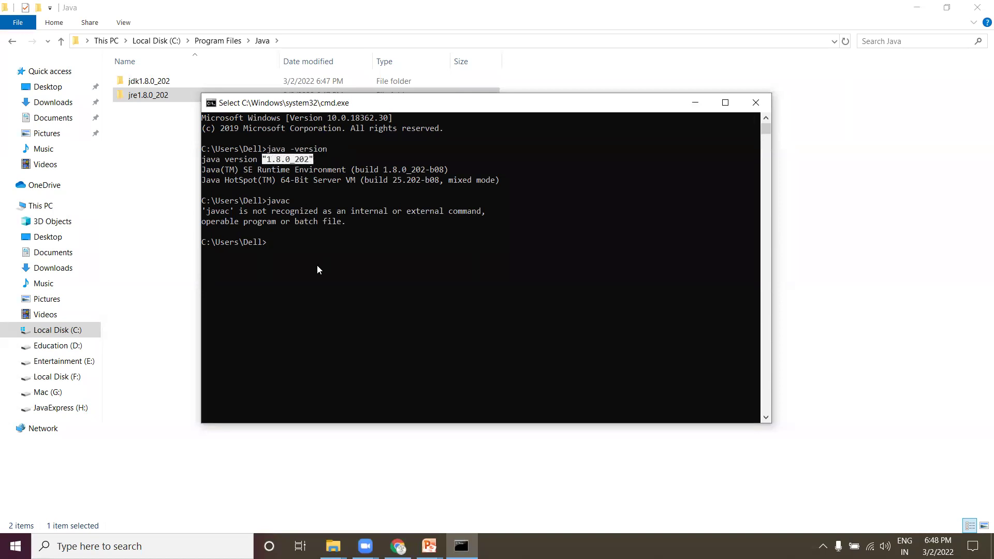
Step: Open the jdk1.8.0_202\bin folder in File Explorer
click(269, 202)
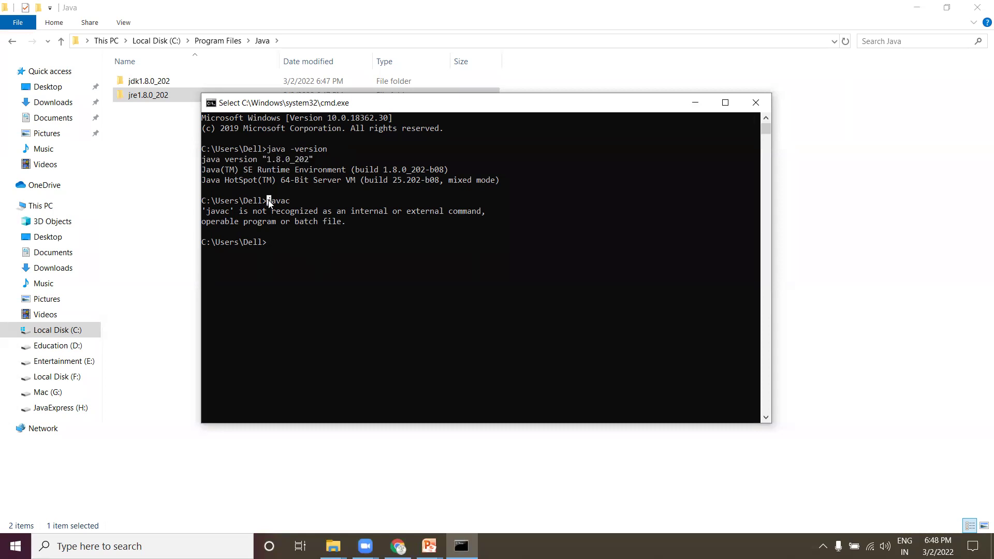
drag(279, 204, 286, 205)
click(157, 171)
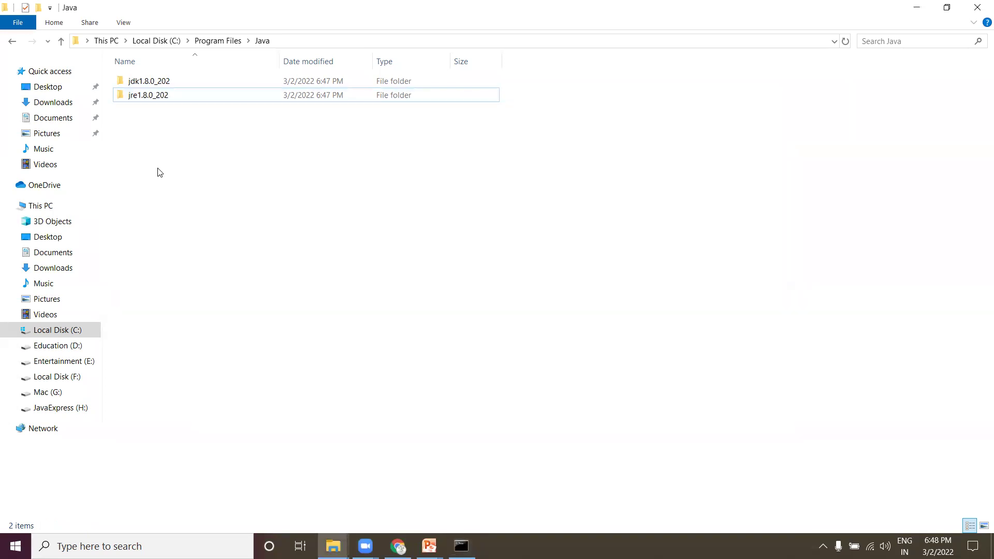
double_click(143, 82)
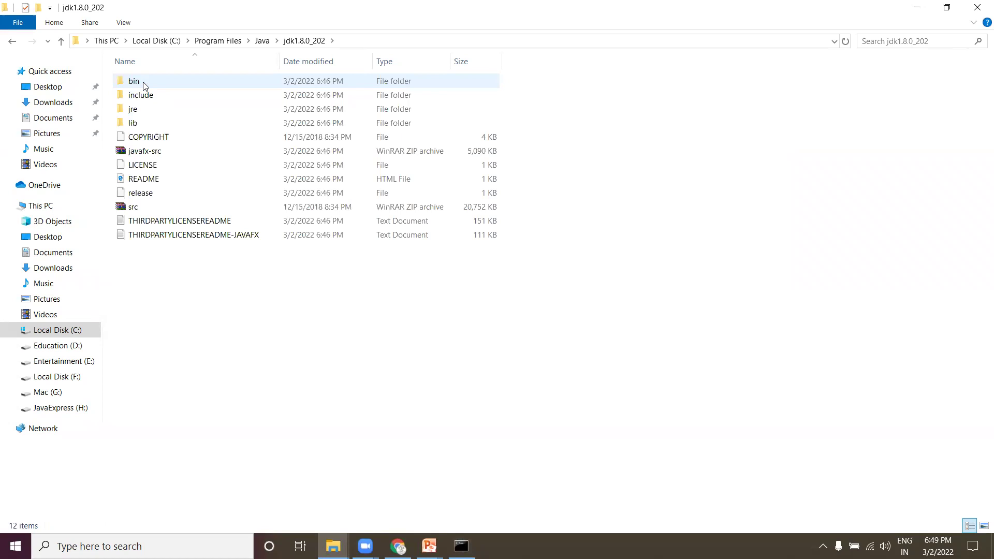
double_click(144, 84)
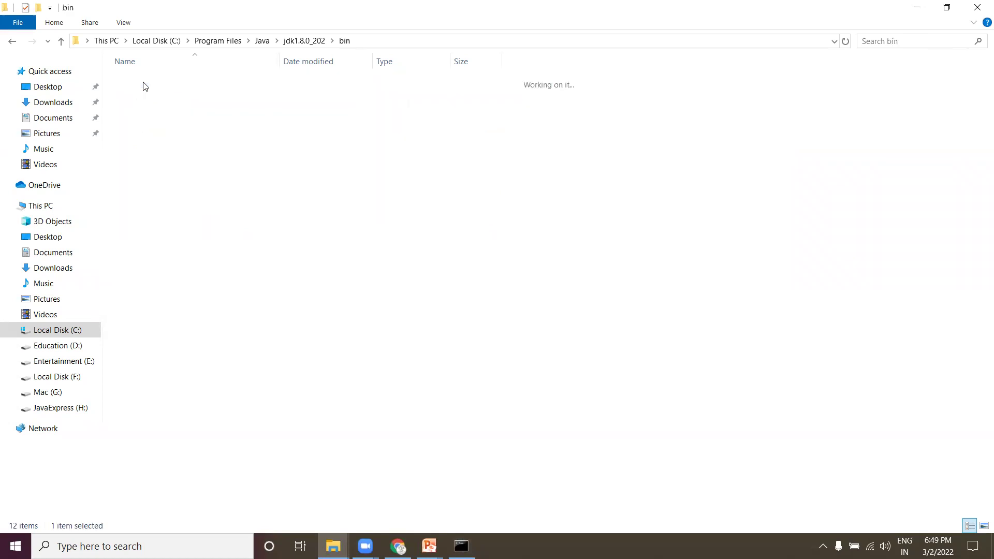
Step: Copy the path C:\Program Files\Java\jdk1.8.0_202\bin from the address bar
click(369, 44)
click(781, 243)
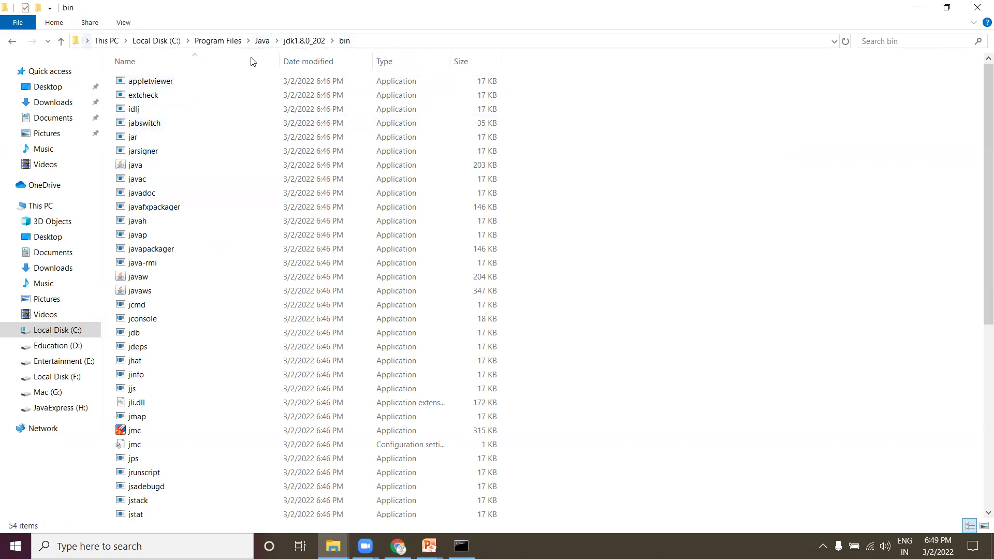
click(360, 46)
key(ctrl+c)
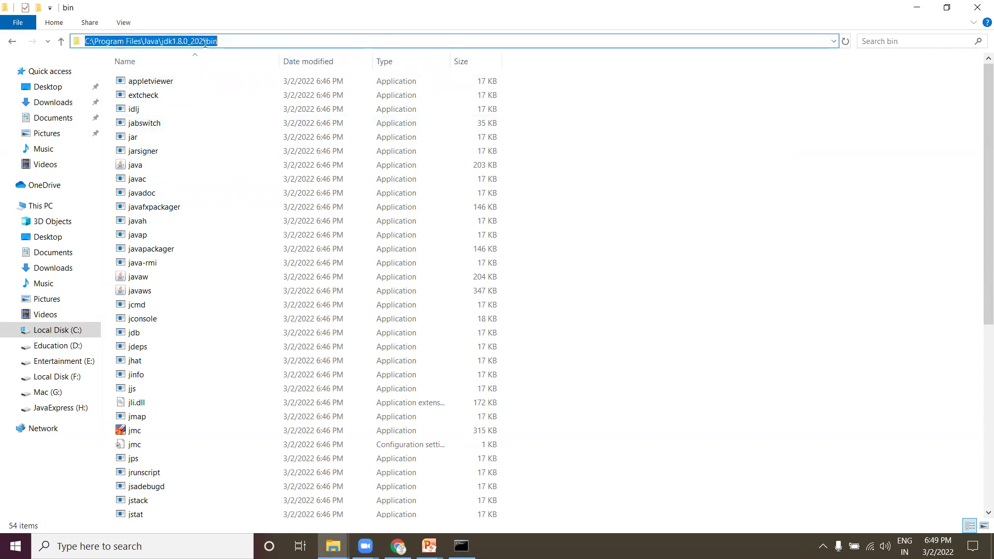
right_click(206, 46)
click(233, 80)
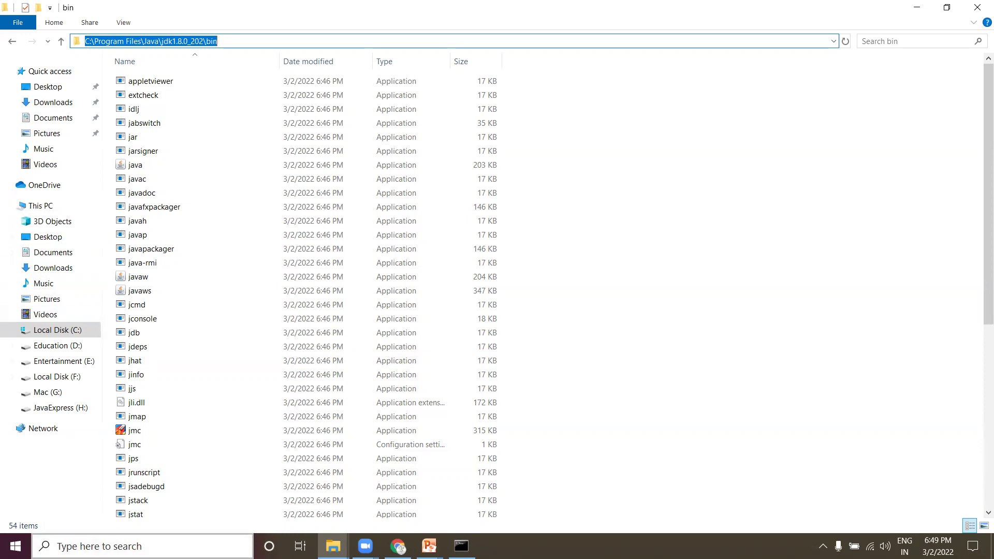
click(103, 547)
Step: Search 'edit', open Edit the system environment variables, and open Environment Variables
text(edit)
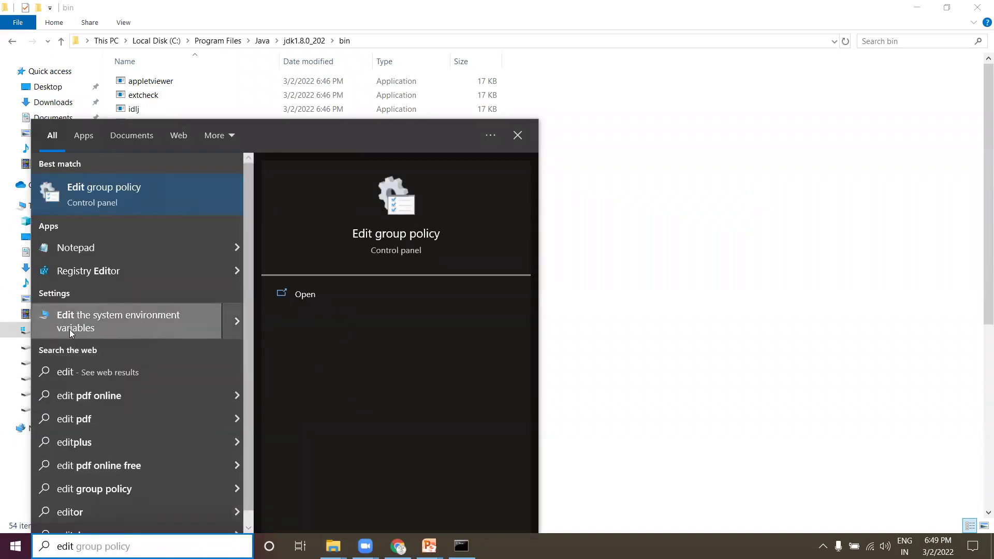
click(100, 325)
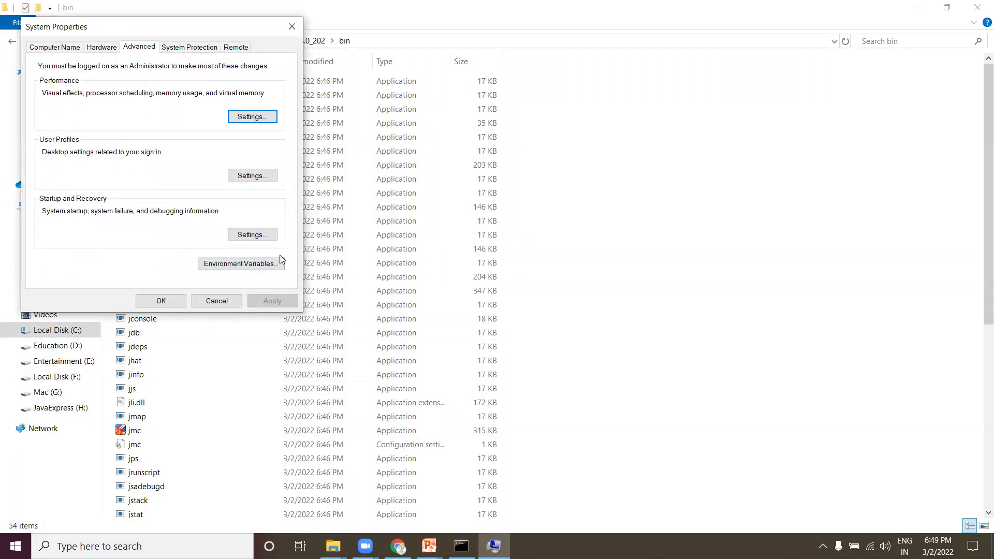
click(236, 266)
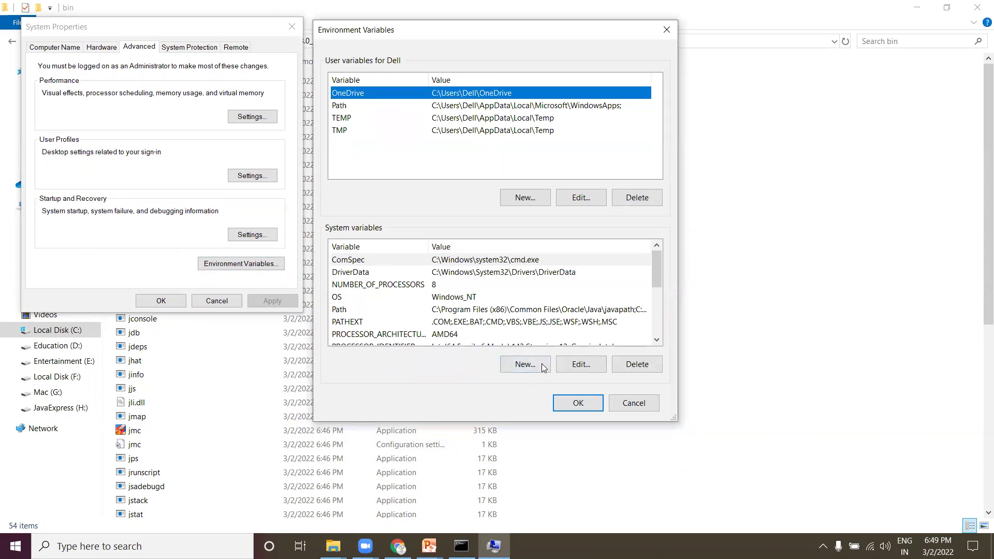
Step: Create system variable JAVA_HOME with value C:\Program Files\Java\jdk1.8.0_202
click(525, 365)
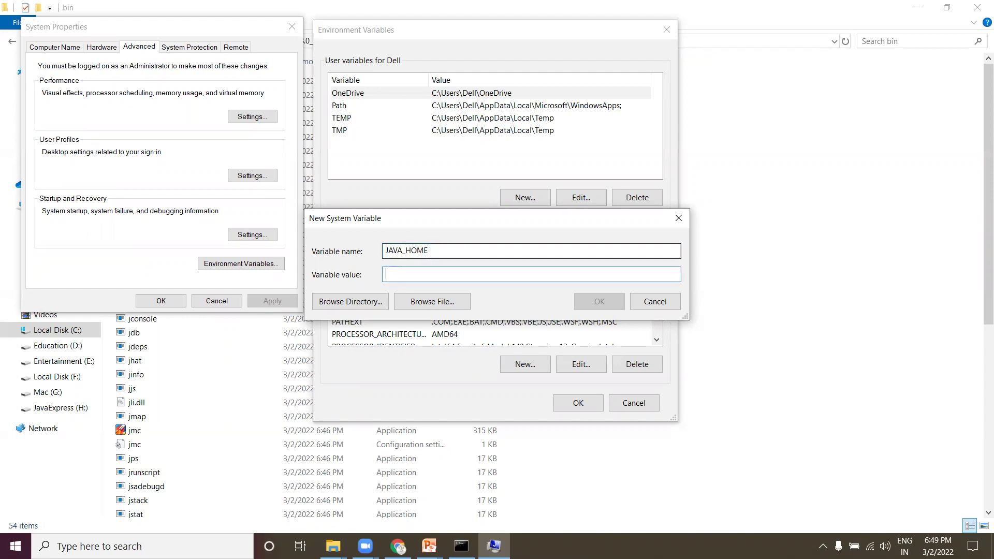
key(ctrl+v)
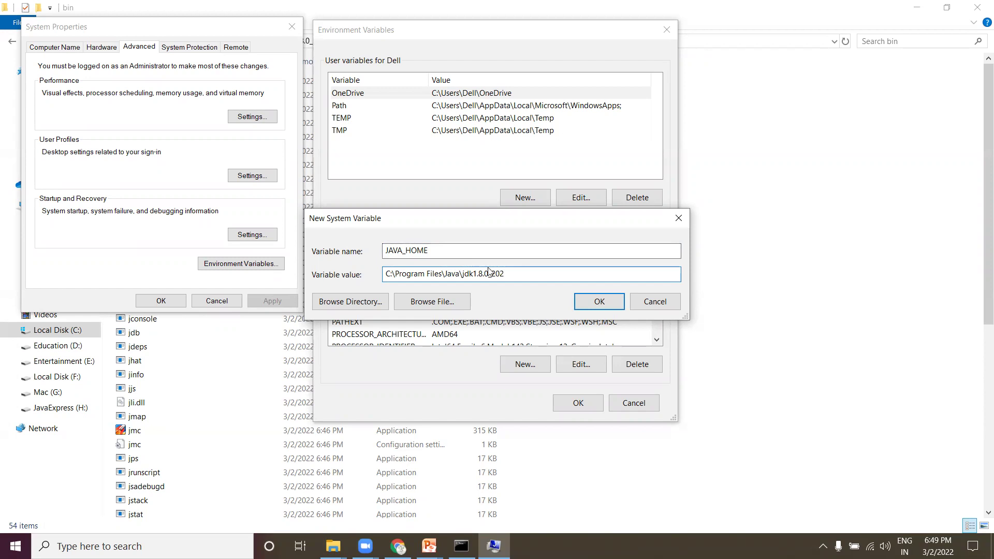
drag(501, 276, 384, 272)
click(598, 302)
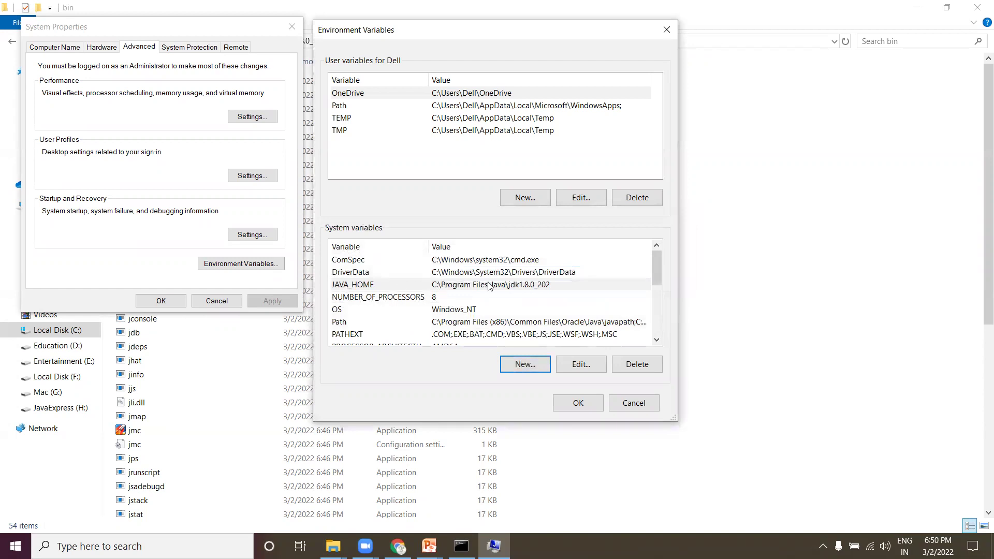
Step: Add a %JAVA_HOME%\bin entry to the system Path variable and save the changes
click(350, 323)
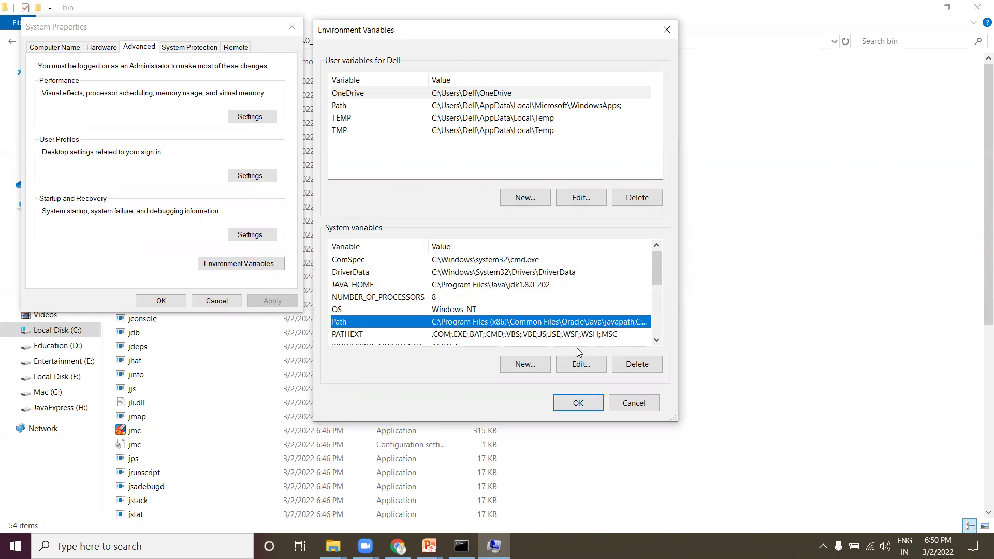
click(580, 365)
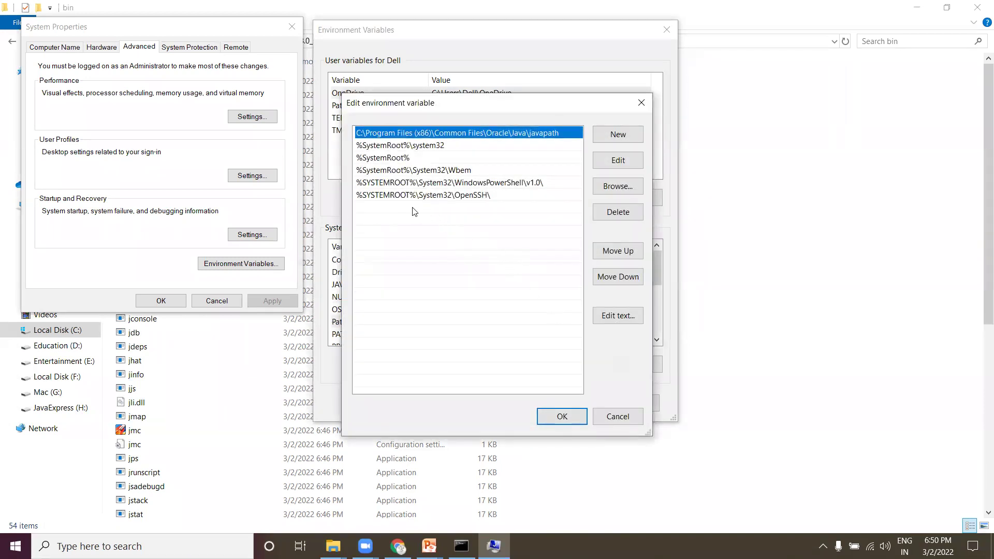
double_click(414, 209)
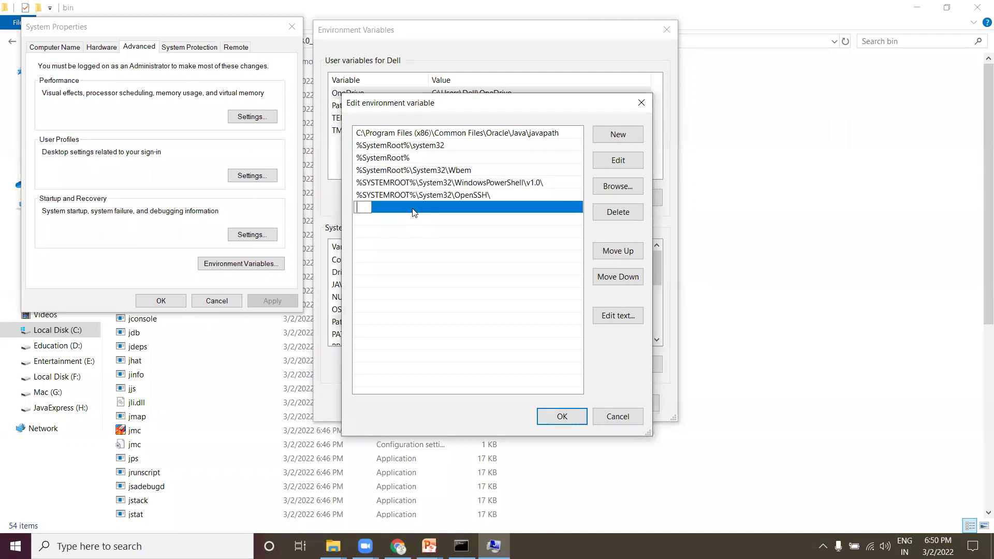
text(%JAVA_HOME%\BIN)
key(BackSpace)
key(BackSpace)
key(BackSpace)
text(bin)
click(429, 274)
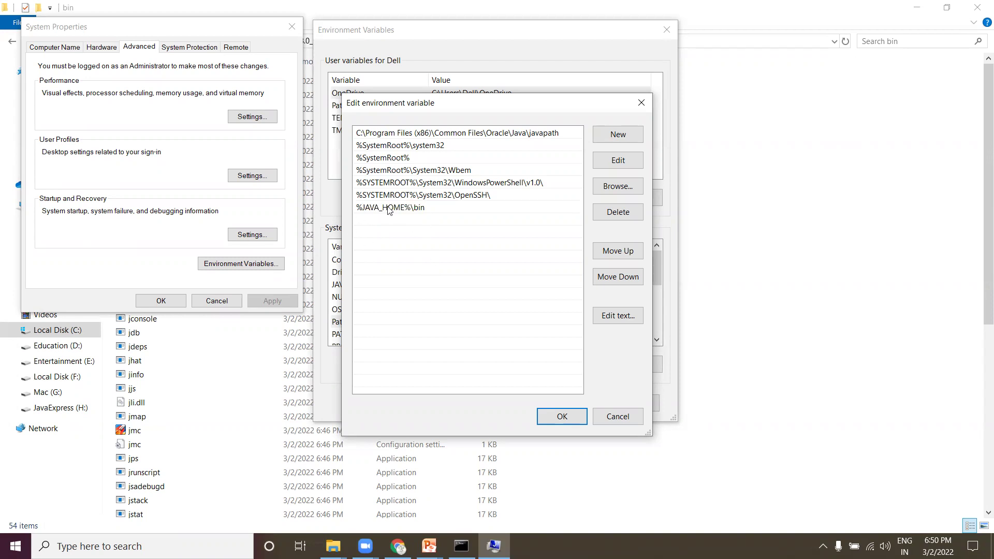
click(571, 417)
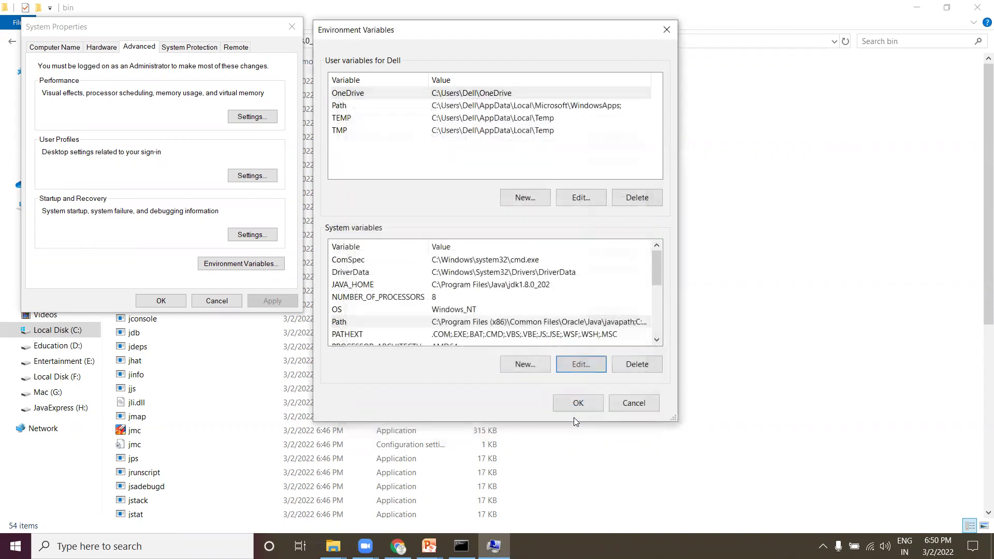
click(578, 403)
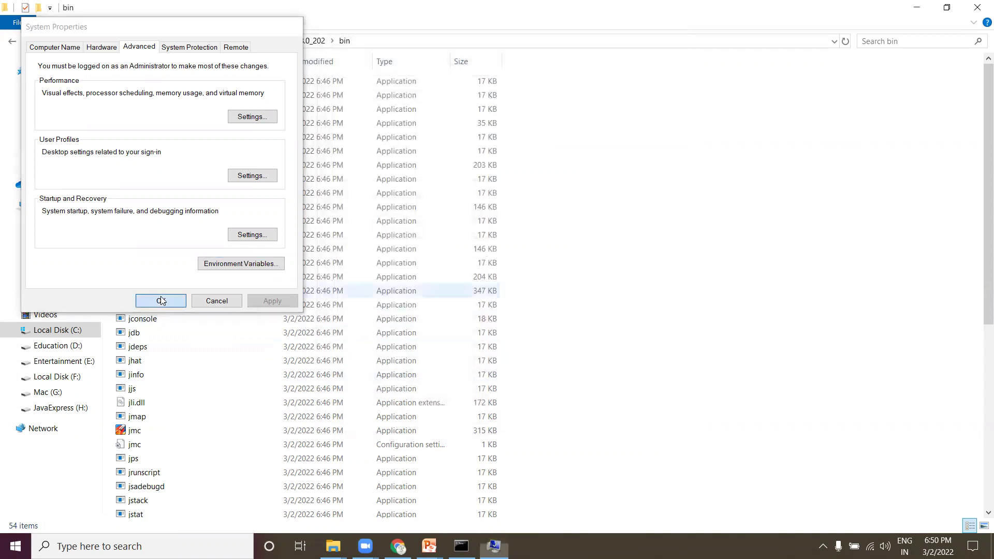
Step: Confirm System Properties, close the old console, and open a maximized Command Prompt via 'comm' search
click(166, 303)
key(alt+Tab)
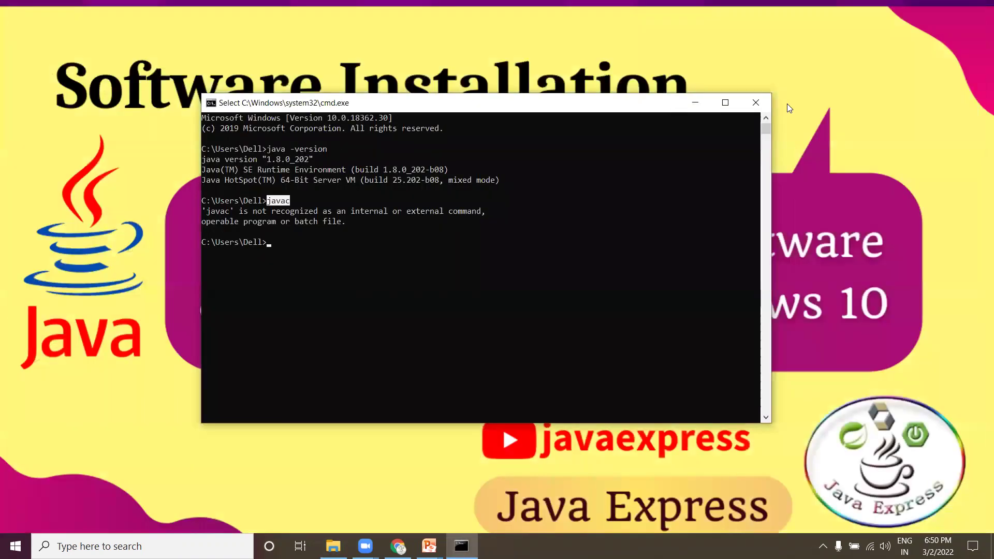
click(756, 103)
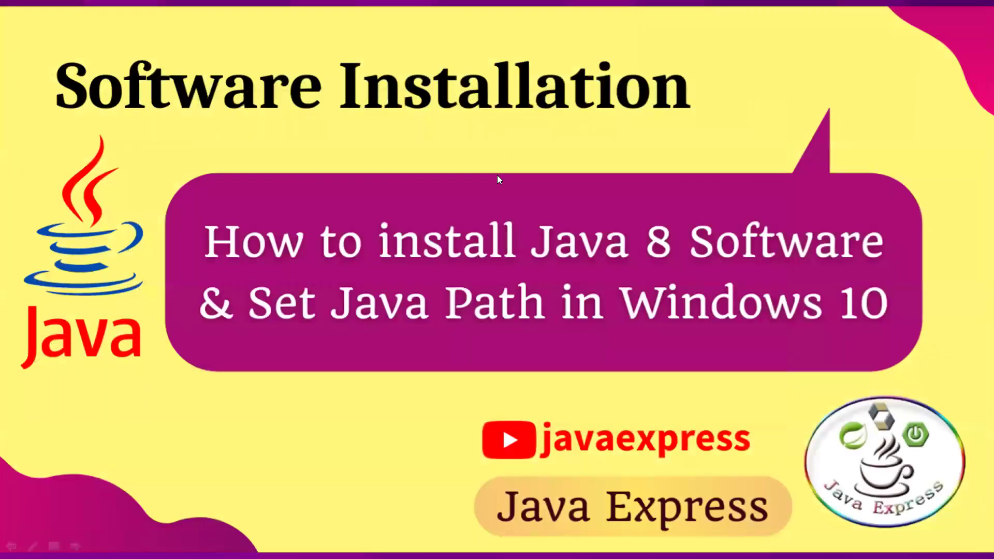
key(super+d)
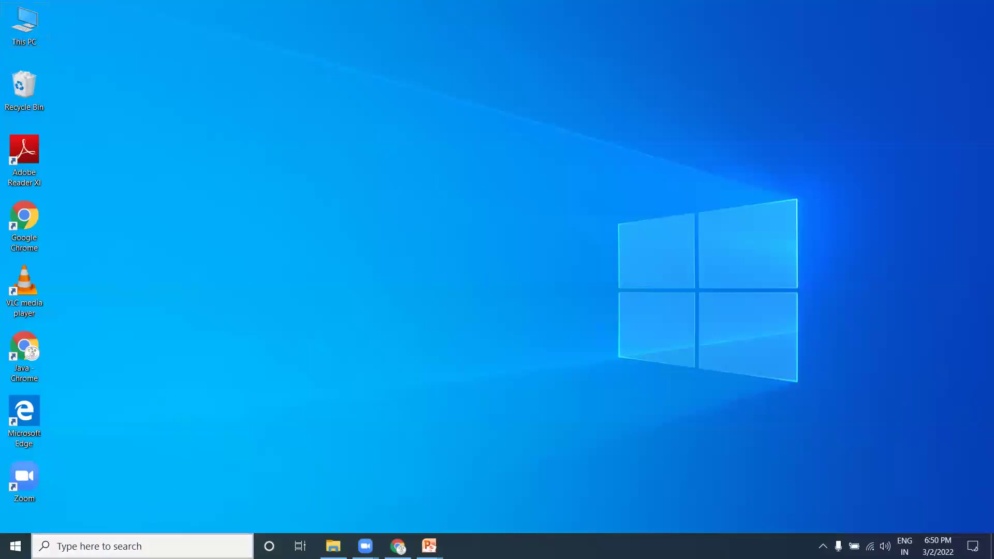
click(143, 546)
text(comm)
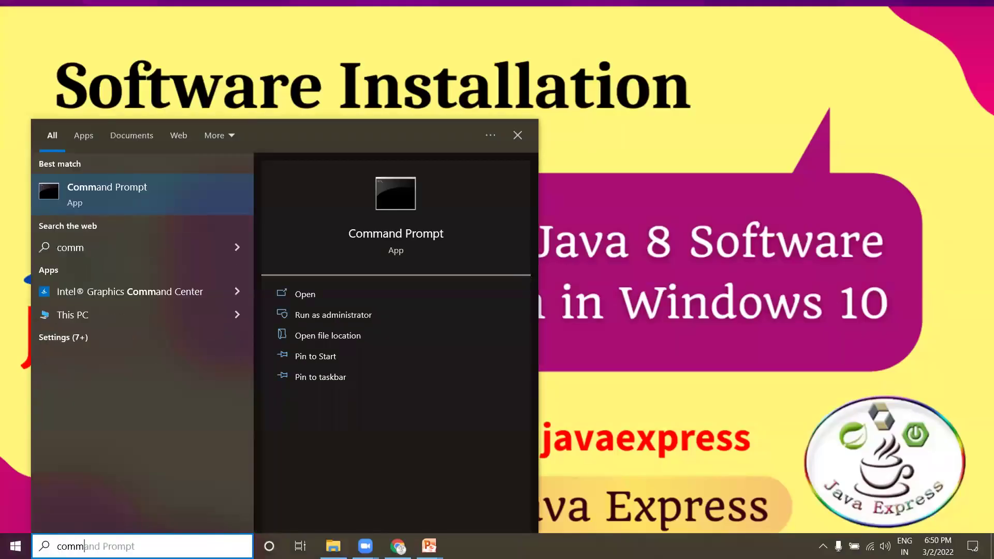
click(115, 188)
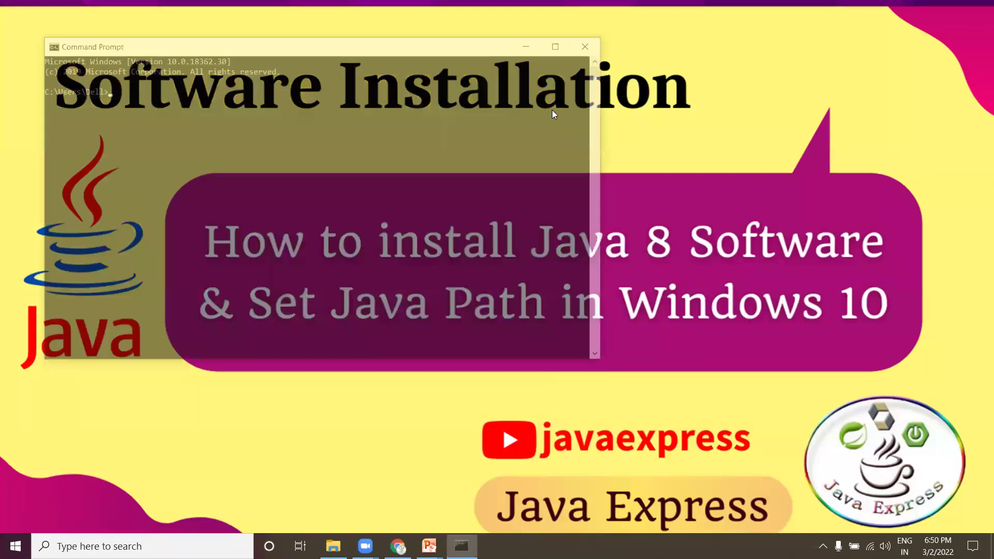
click(562, 44)
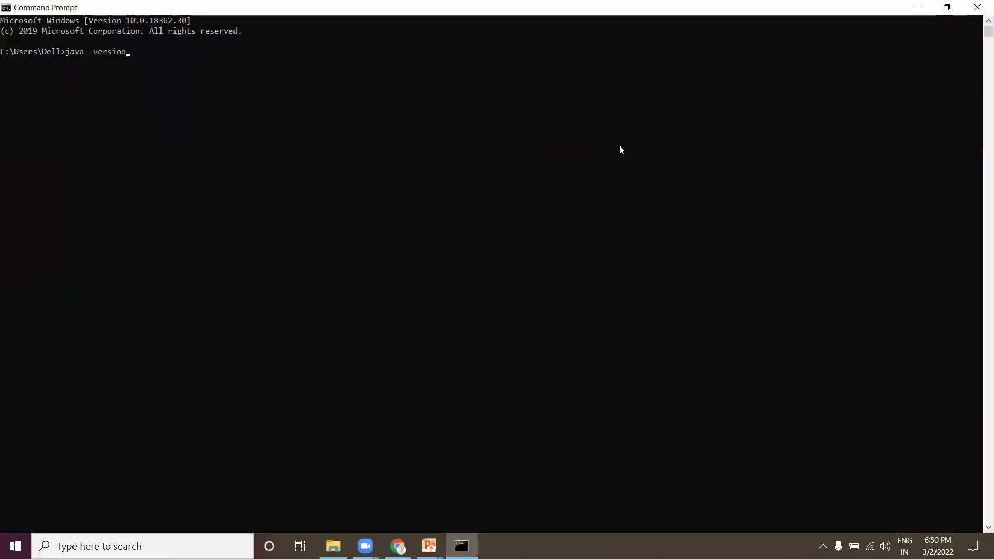
Step: Run java -version and enlarge the console font to size 24
key(Return)
right_click(390, 13)
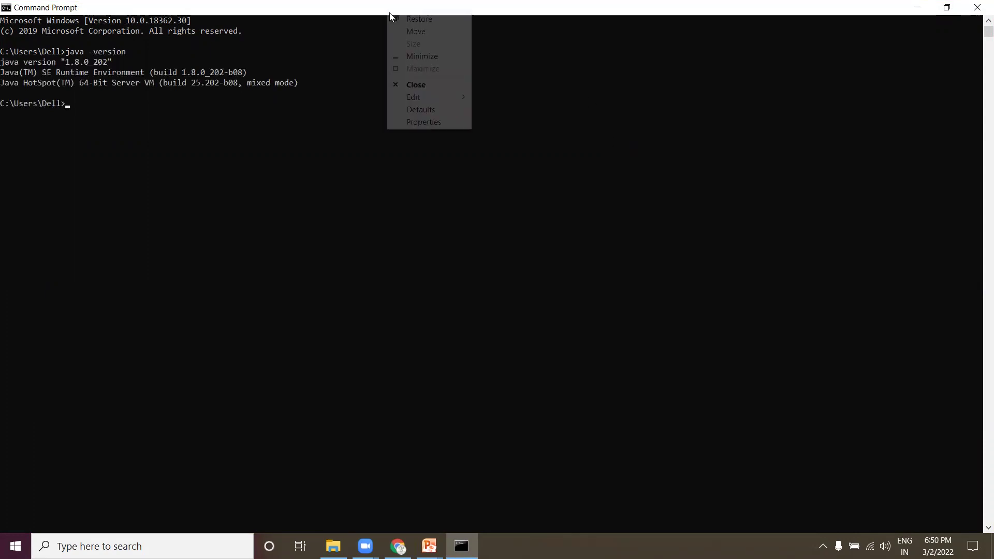
click(444, 119)
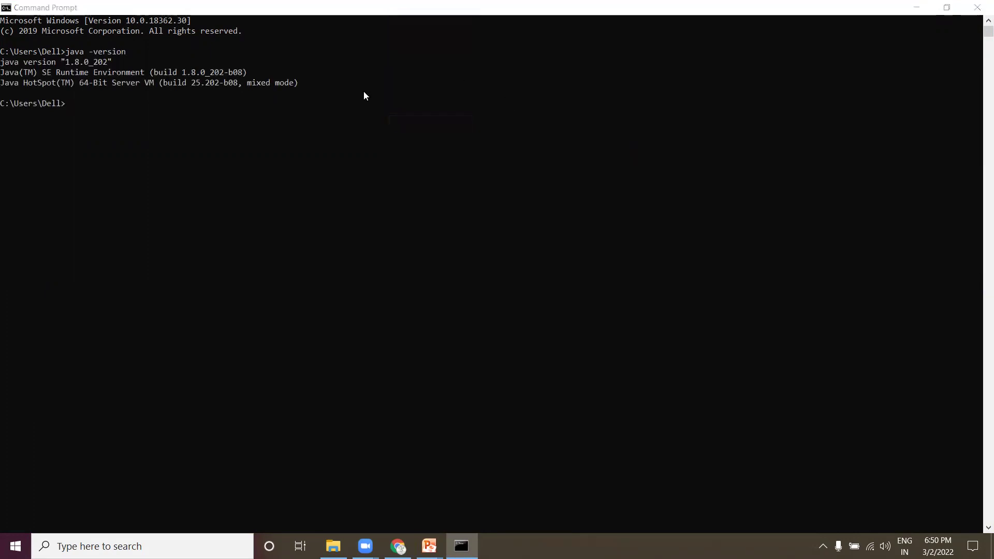
click(60, 36)
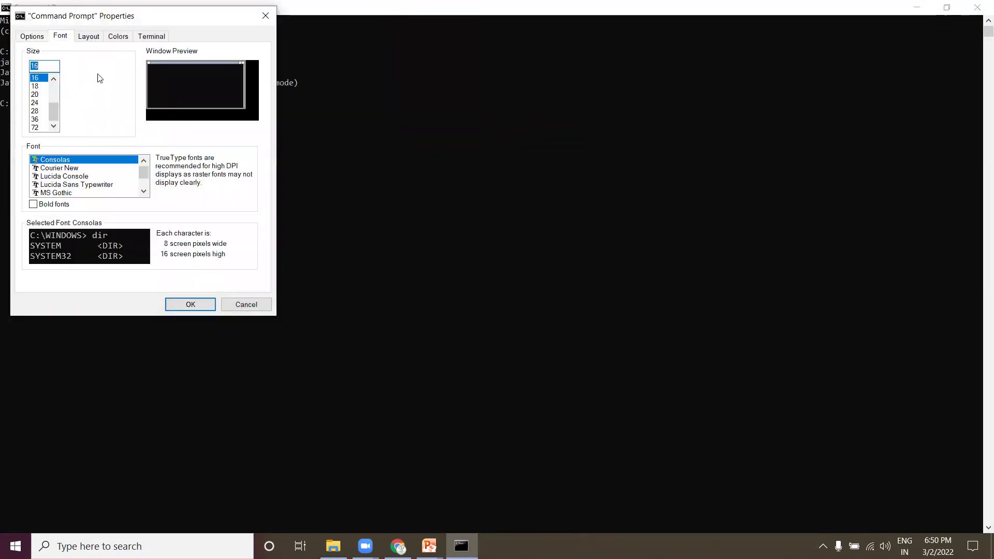
click(35, 104)
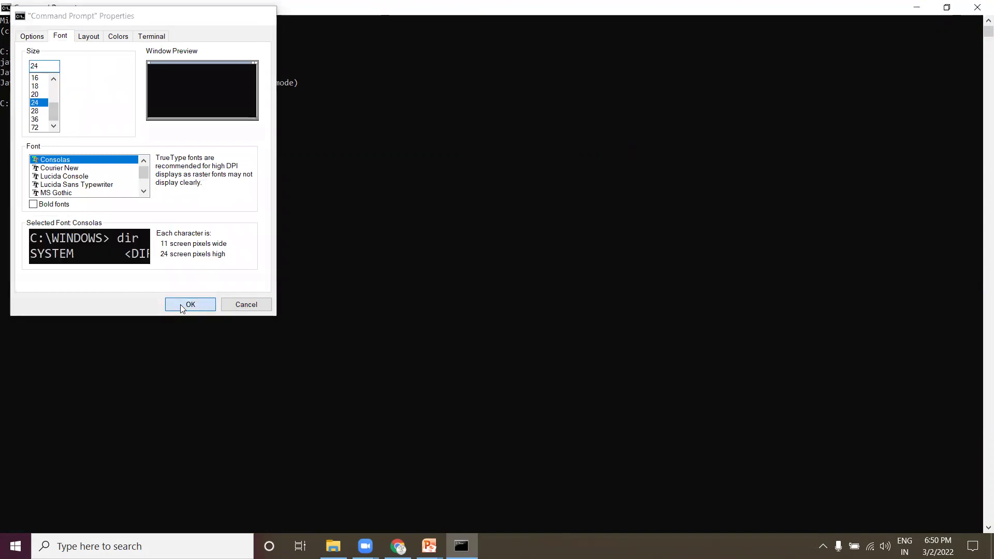
click(181, 305)
Step: Run javac, which now prints its usage and possible options list
text(javac)
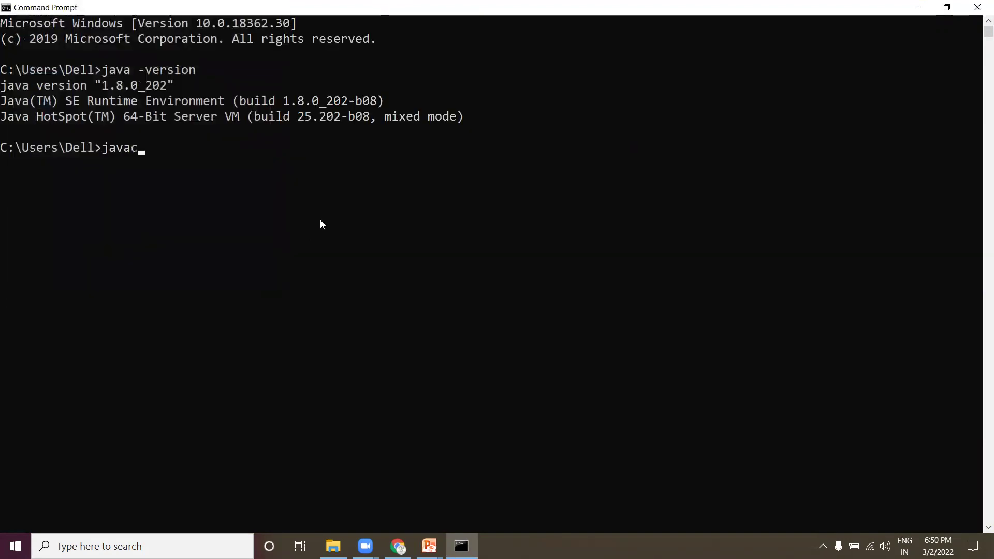
key(Return)
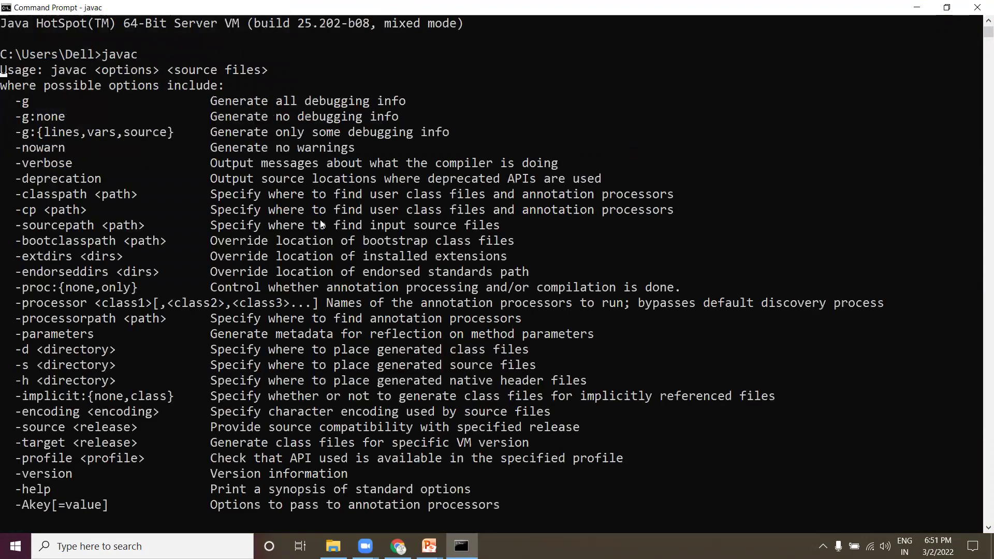
scroll(361, 258, up, 3)
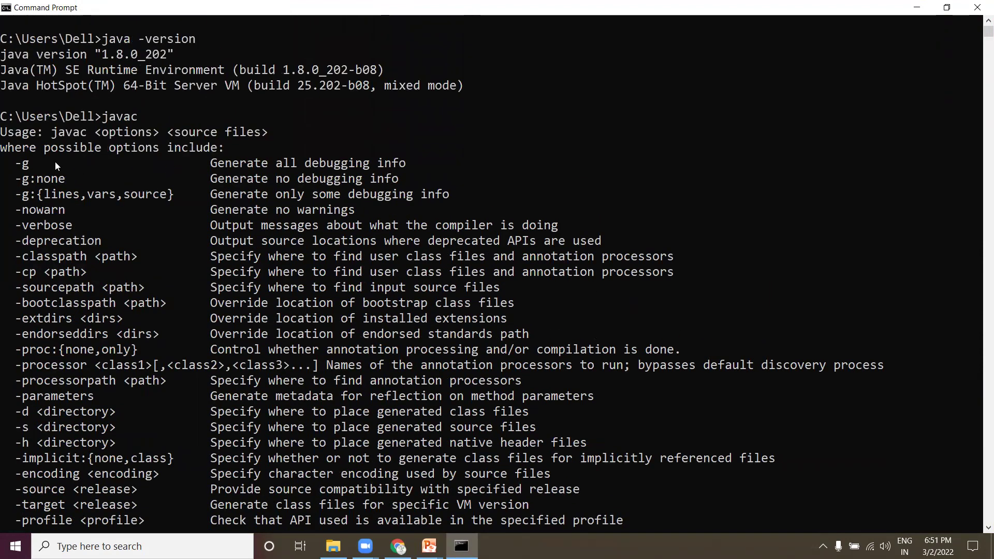
drag(45, 154, 223, 150)
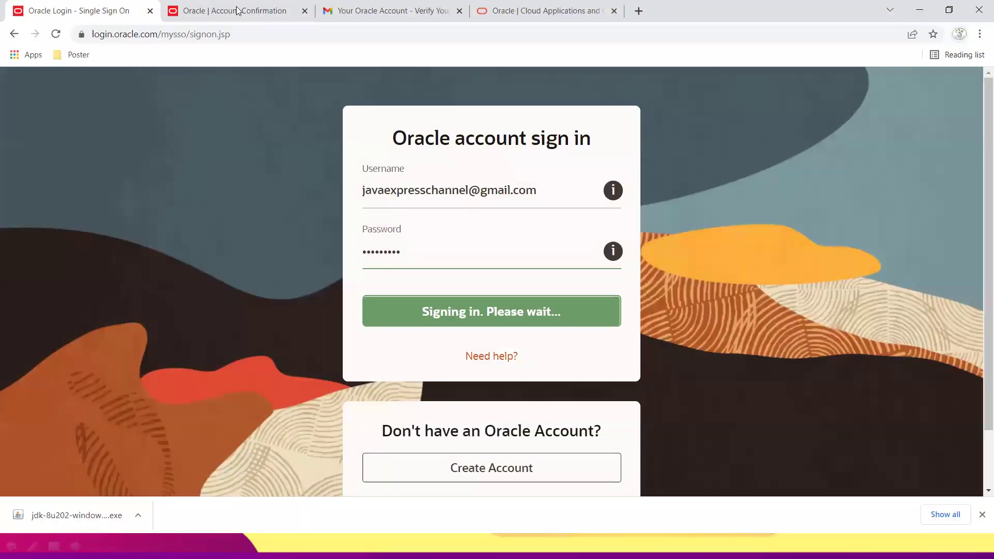
Step: In the Oracle confirmation tab, search the web for 'yout' and go to the YouTube site
click(236, 11)
click(242, 31)
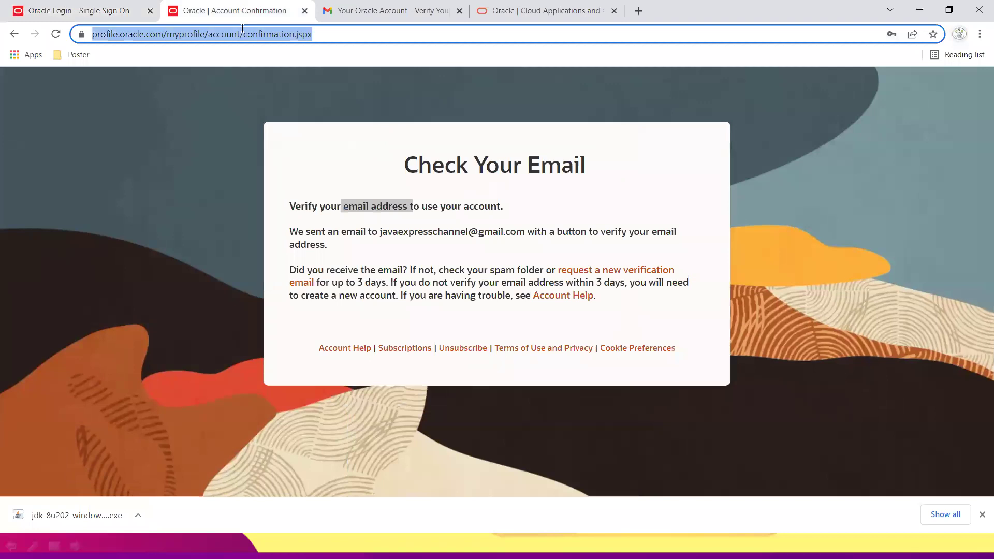
text(youtube)
key(Return)
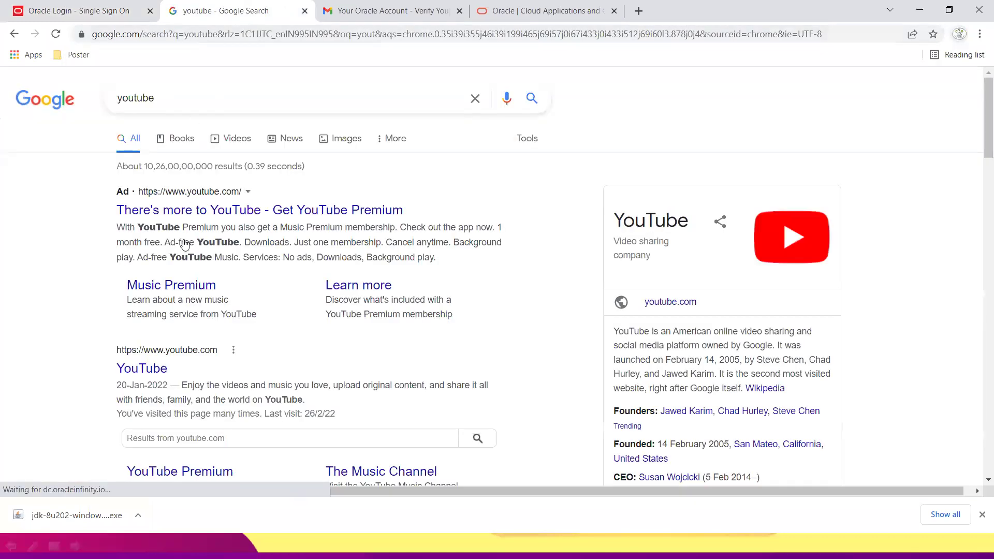
click(147, 368)
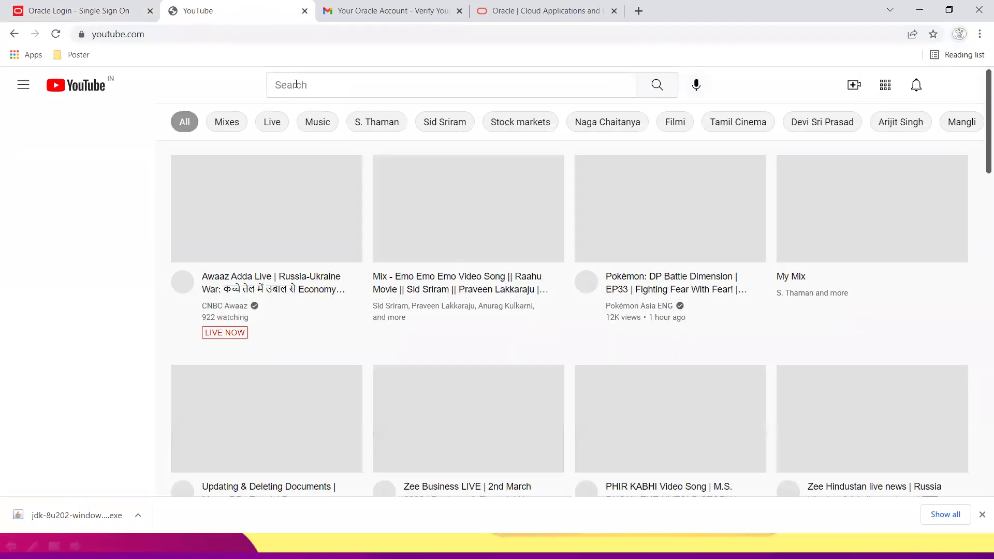
Step: Search YouTube for 'java express' and open the Java Express channel
click(297, 84)
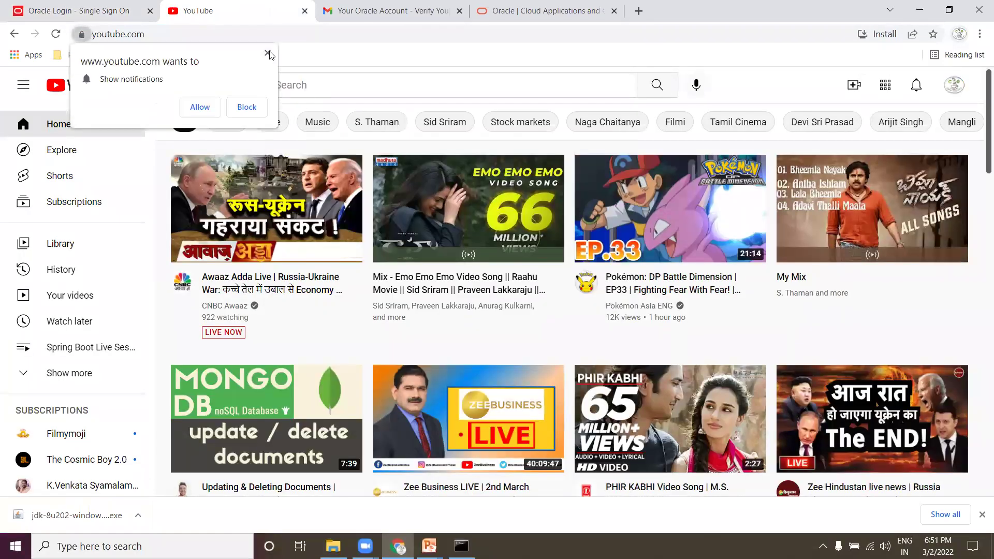
click(268, 54)
click(303, 116)
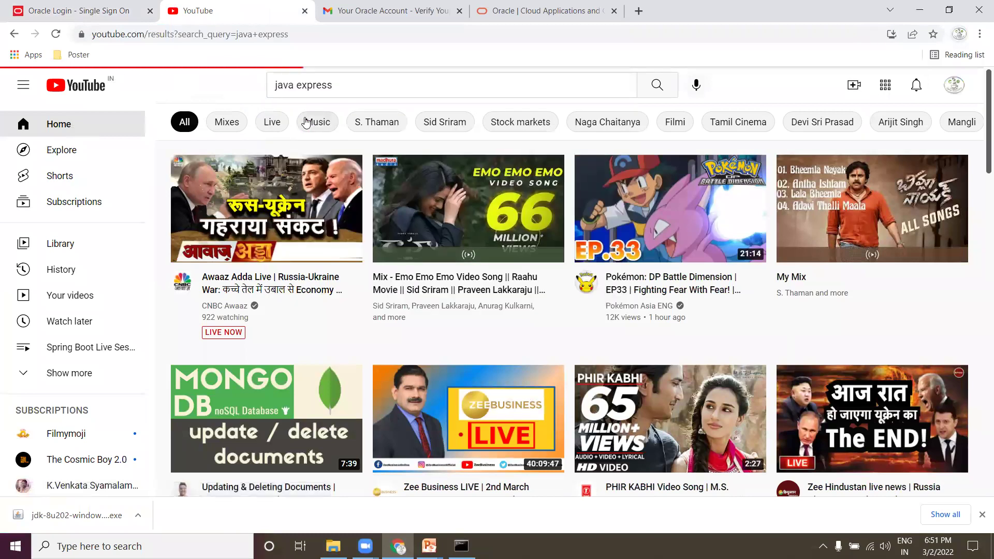
click(486, 170)
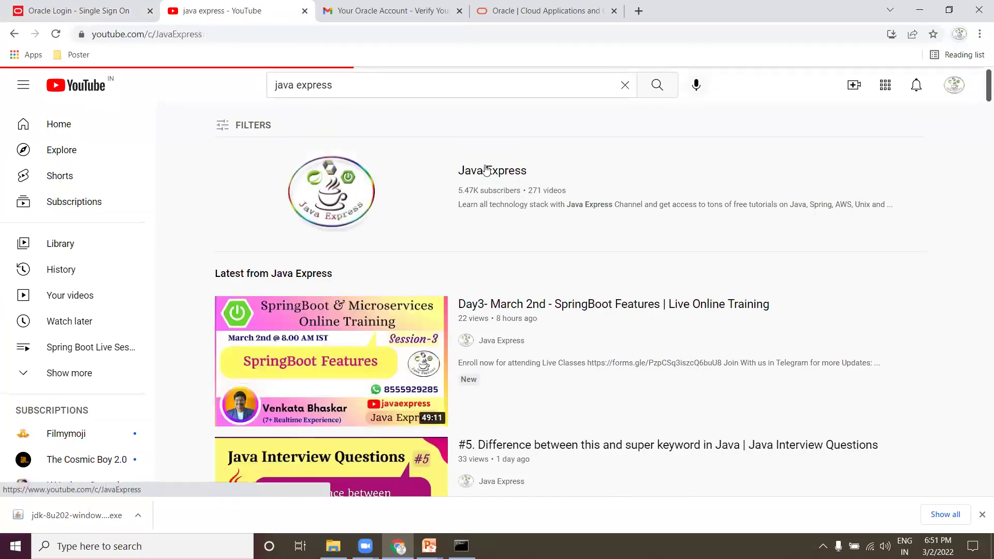
Step: On the channel's Playlists tab, open the full Java Interview Questions playlist
click(411, 319)
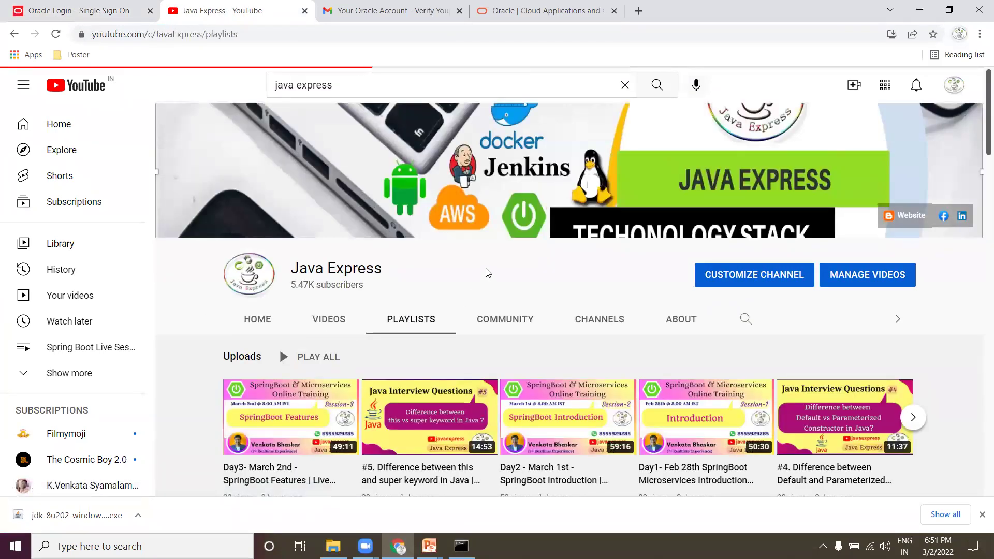
scroll(466, 261, down, 2)
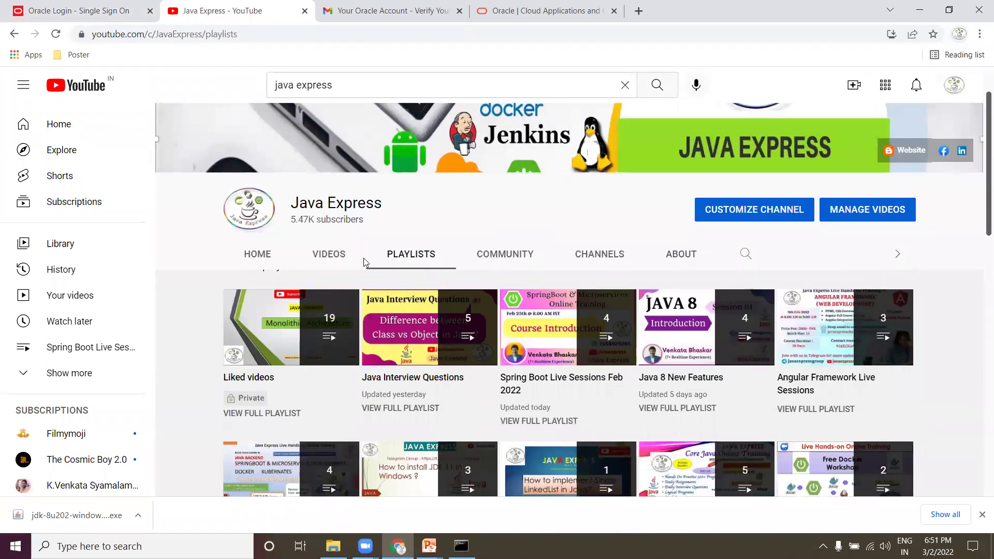
scroll(364, 262, down, 2)
click(412, 282)
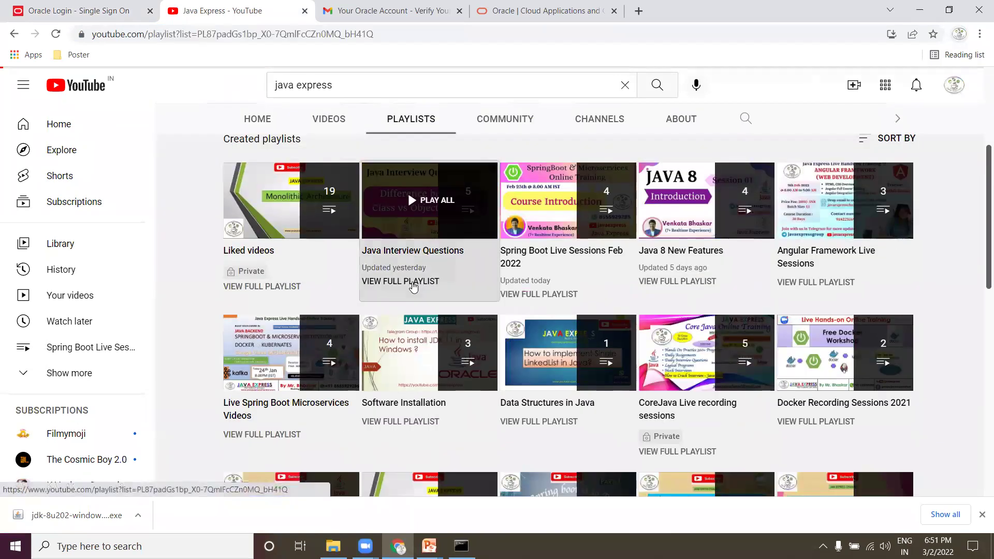